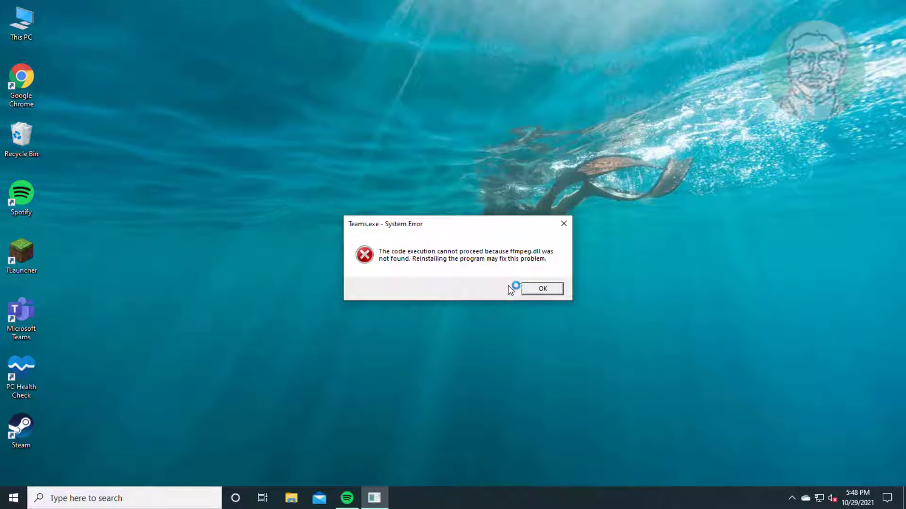
Dismiss the Teams ffmpeg.dll error and Google 'ffmpeg.dll download' in Chrome.
{"action": "left_click", "coordinate": [563, 225]}
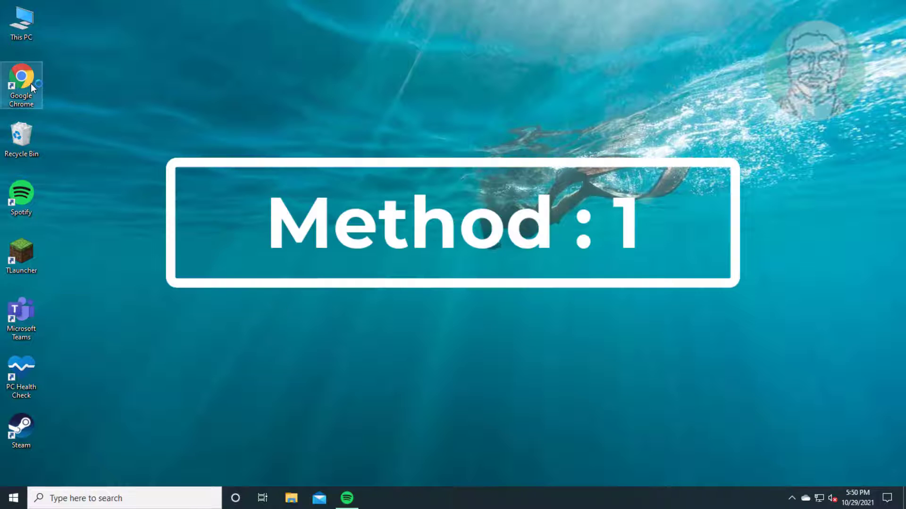
{"action": "double_click", "coordinate": [30, 84]}
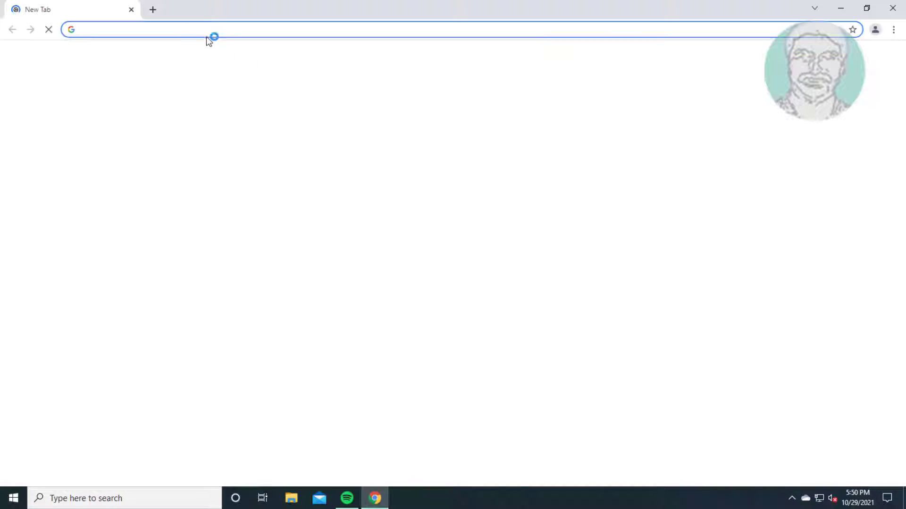
{"action": "type", "text": "ff"}
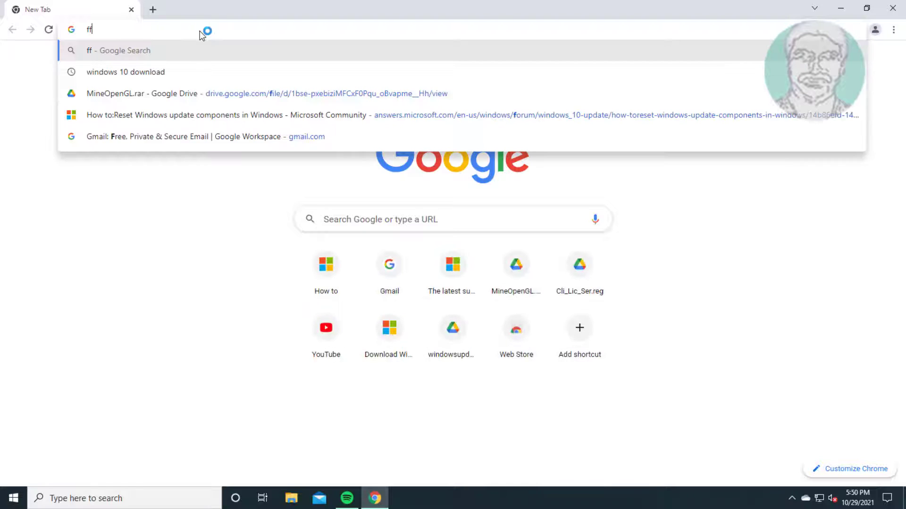
{"action": "type", "text": "mp"}
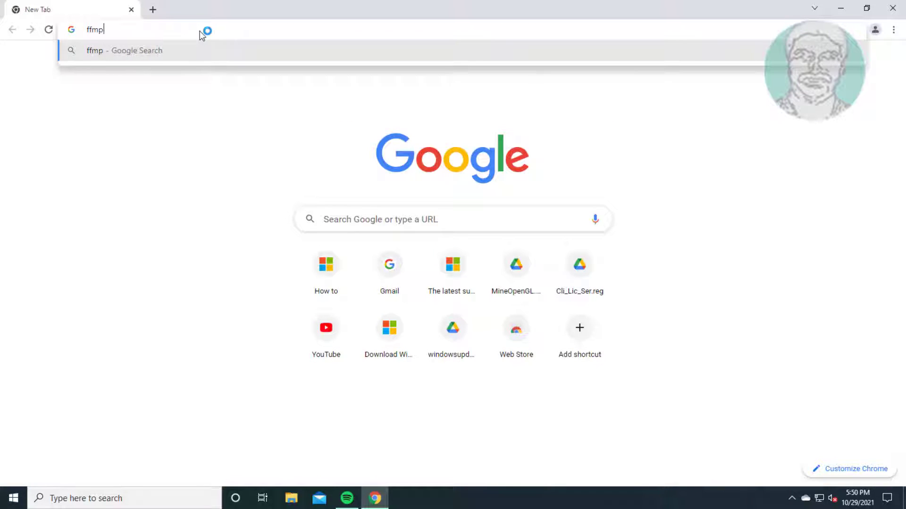
{"action": "type", "text": "eg.dll"}
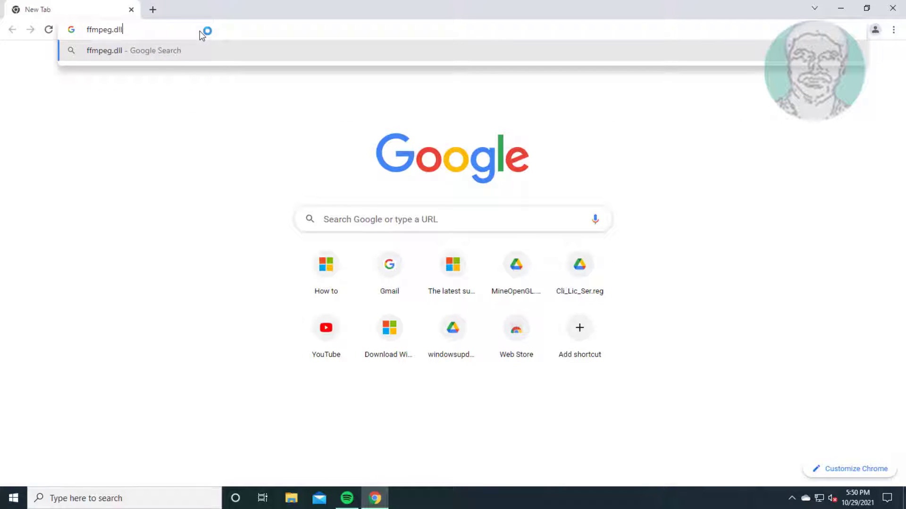
{"action": "type", "text": " download"}
{"action": "key", "text": "Return"}
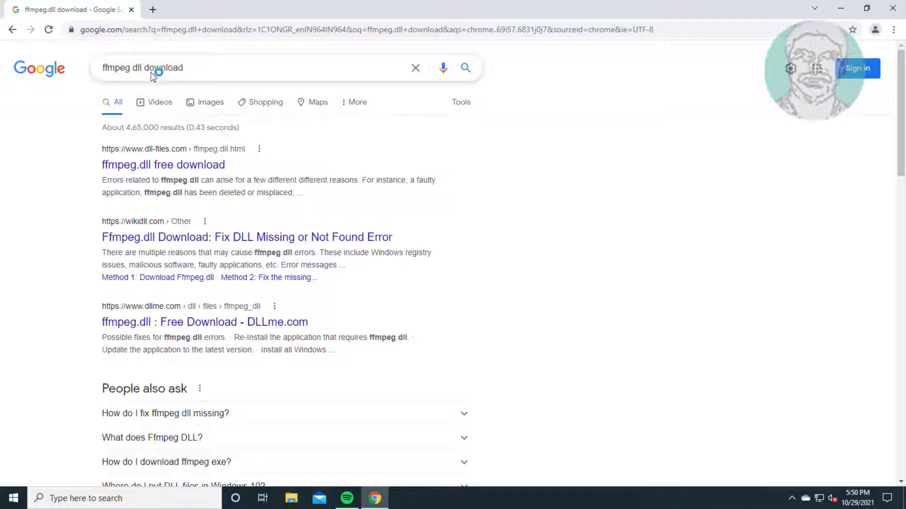
Open the dll-files.com ffmpeg.dll page at its version list and launch File Explorer.
{"action": "left_click", "coordinate": [199, 167]}
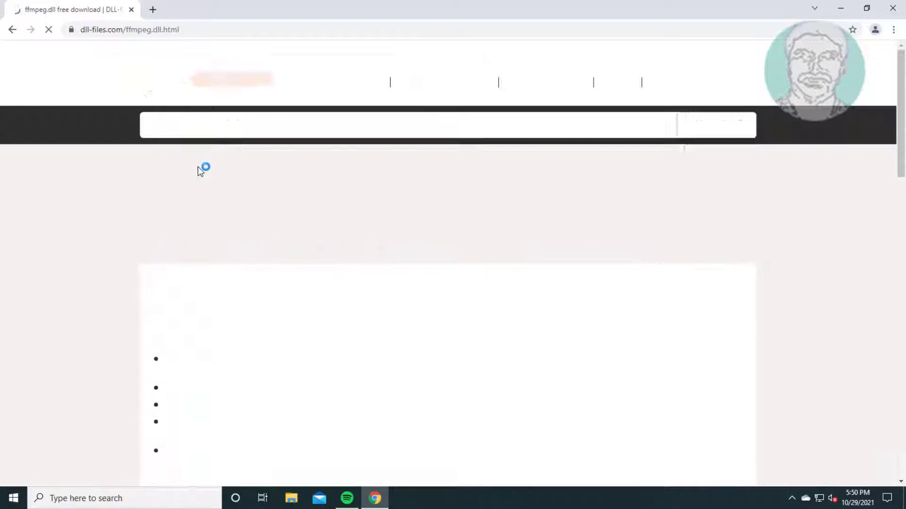
{"action": "scroll", "coordinate": [321, 306], "scroll_direction": "down", "scroll_amount": 7}
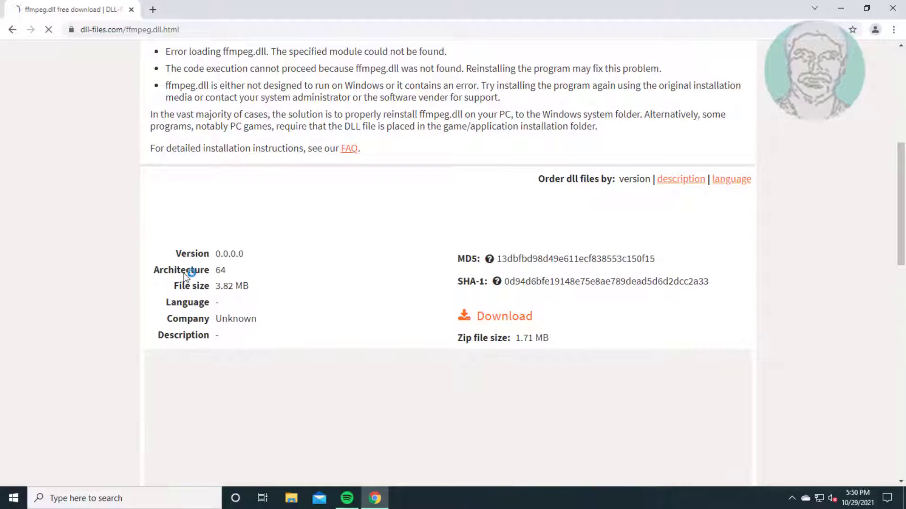
{"action": "scroll", "coordinate": [322, 307], "scroll_direction": "down", "scroll_amount": 5}
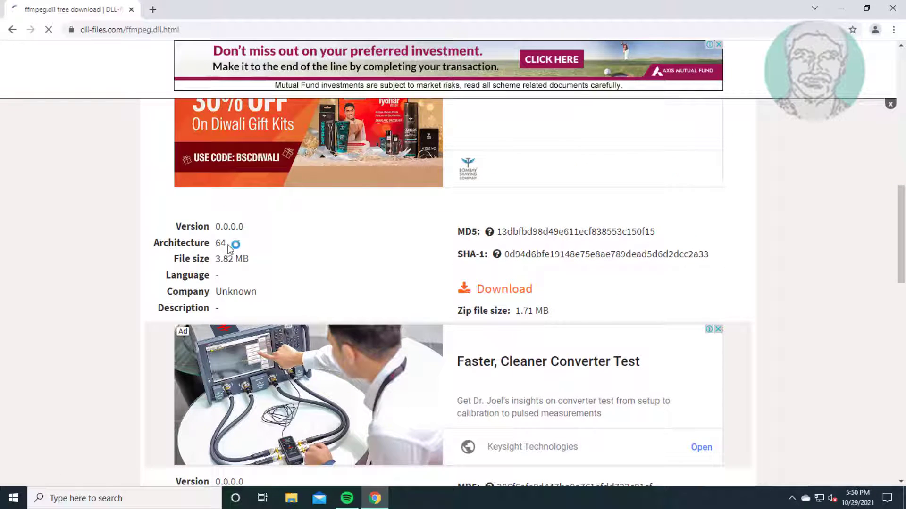
{"action": "left_click", "coordinate": [293, 500]}
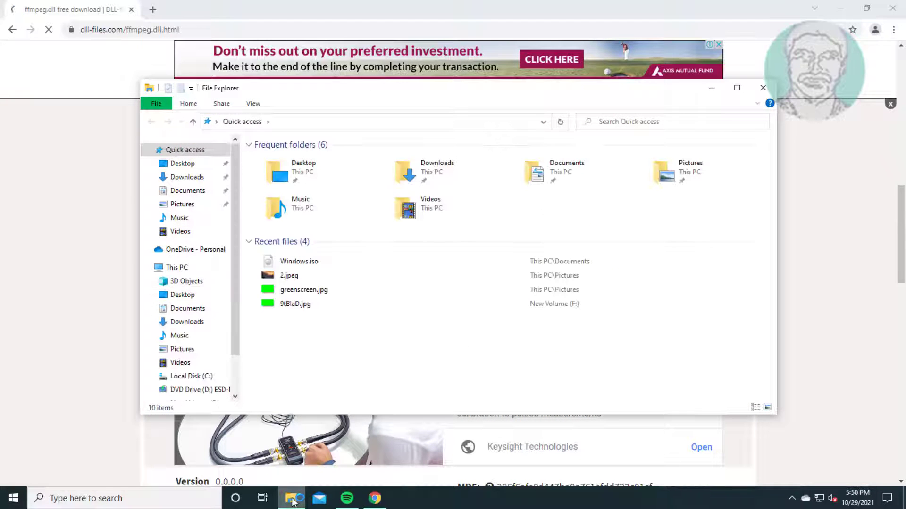
Confirm in This PC's properties that the system is 64-bit, then close Settings and File Explorer.
{"action": "right_click", "coordinate": [177, 268]}
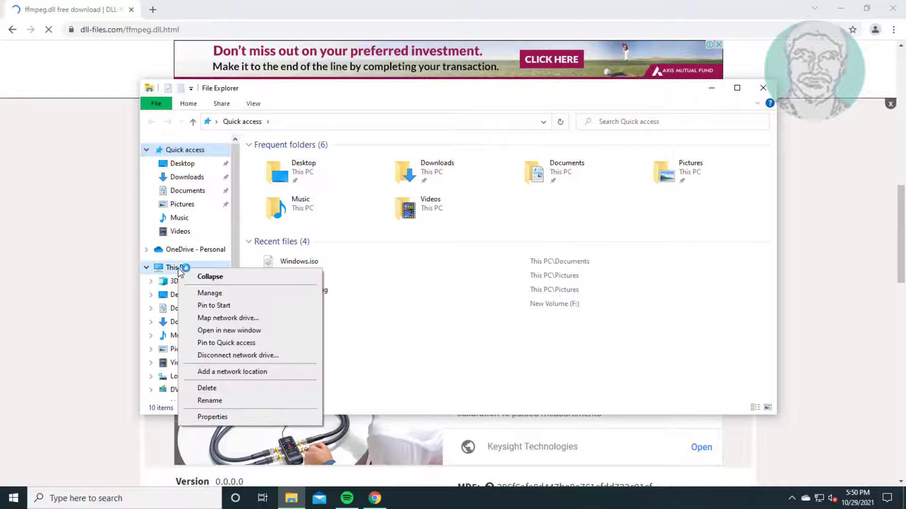
{"action": "left_click", "coordinate": [225, 417]}
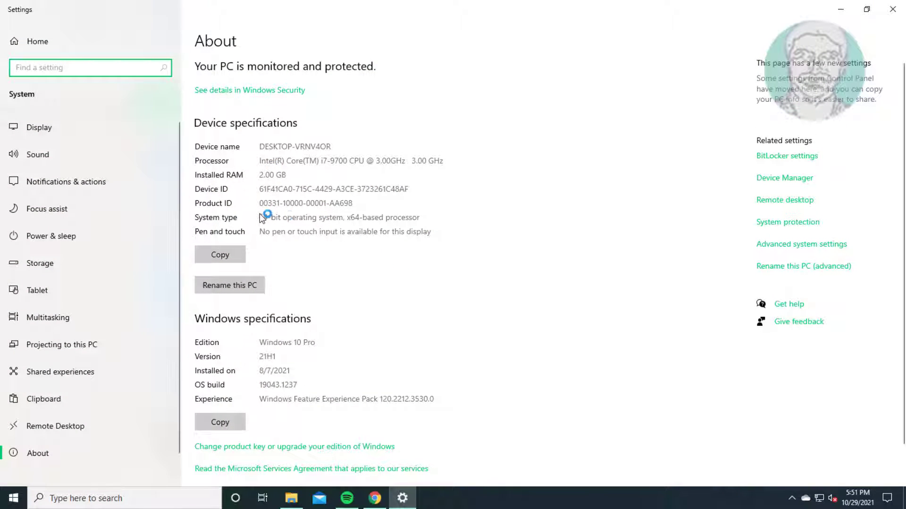
{"action": "left_click_drag", "start_coordinate": [260, 217], "coordinate": [428, 224]}
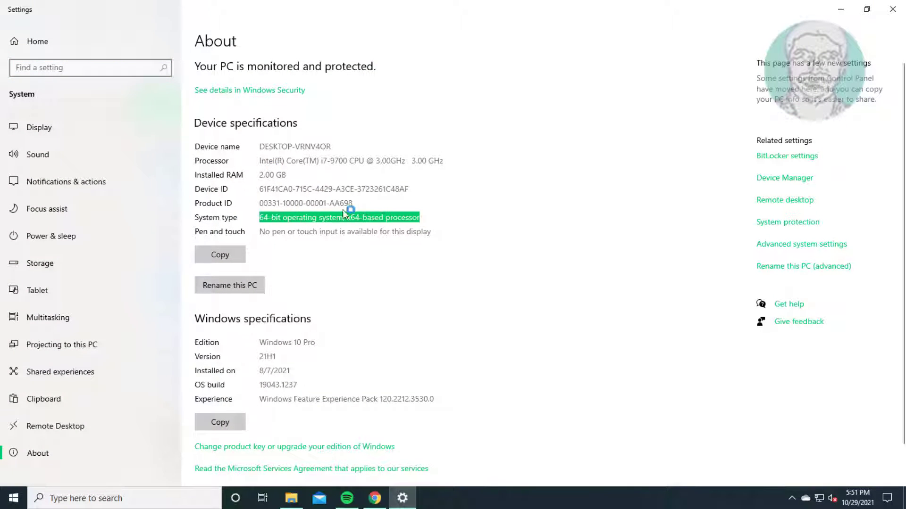
{"action": "left_click", "coordinate": [893, 9]}
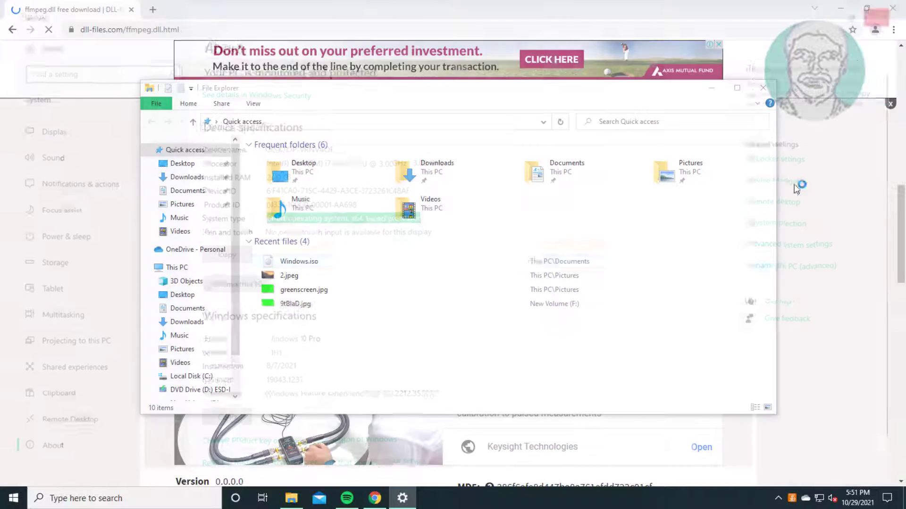
{"action": "left_click", "coordinate": [763, 89]}
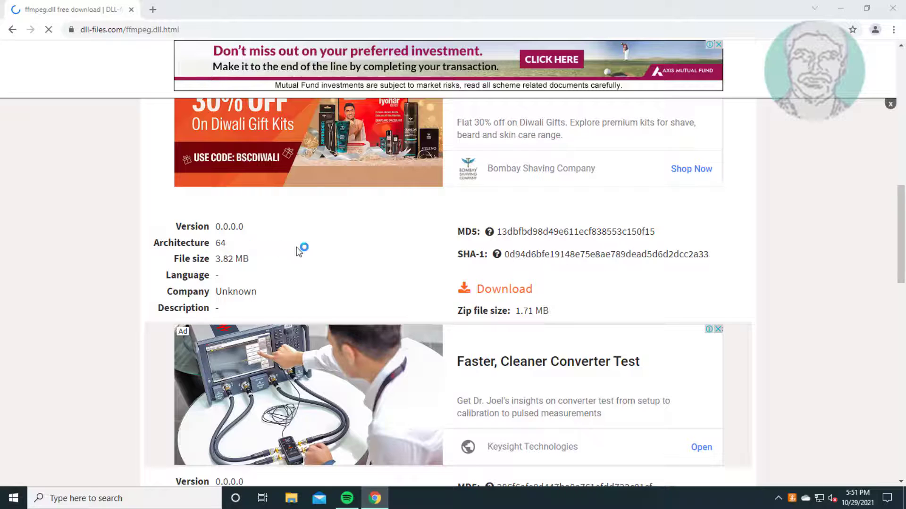
Download the 64-bit ffmpeg.dll as ffmpeg.zip, skipping the ad, and show it in its folder.
{"action": "left_click", "coordinate": [517, 291]}
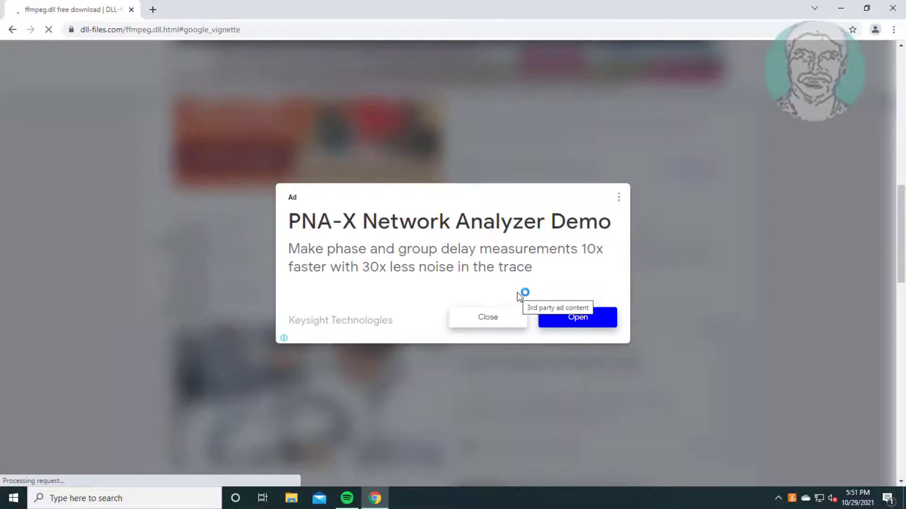
{"action": "left_click", "coordinate": [489, 317]}
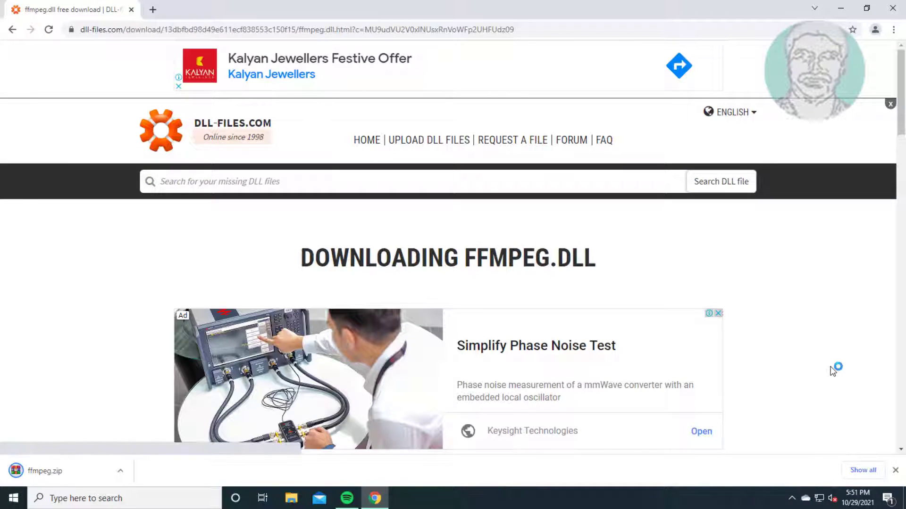
{"action": "left_click", "coordinate": [122, 473]}
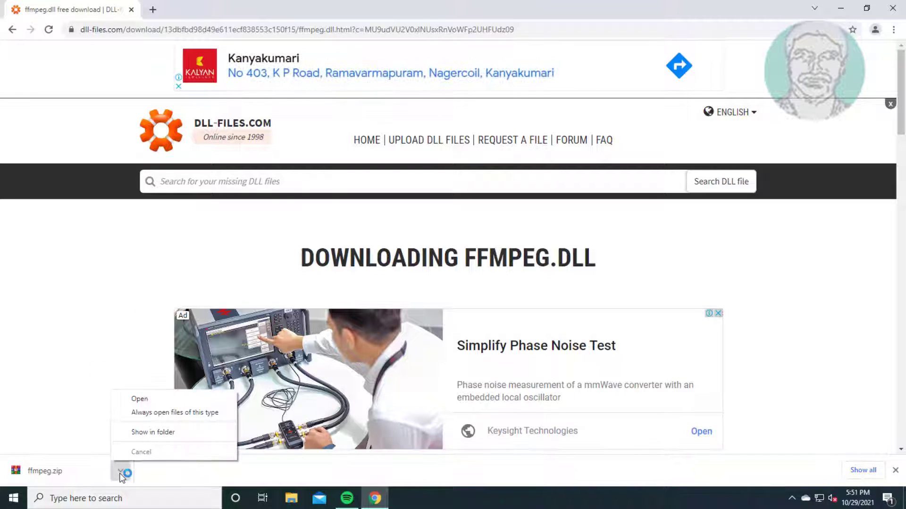
{"action": "left_click", "coordinate": [152, 432]}
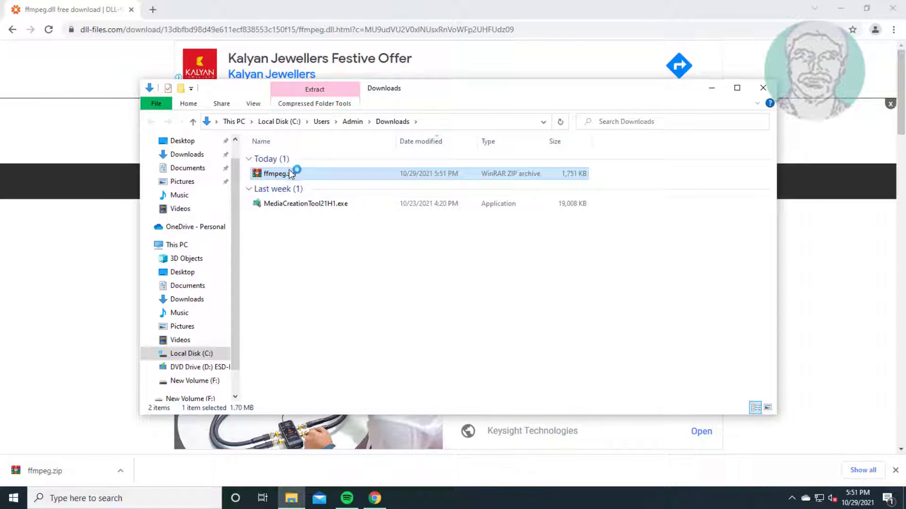
Extract ffmpeg.zip into an ffmpeg folder and open that folder.
{"action": "right_click", "coordinate": [291, 174]}
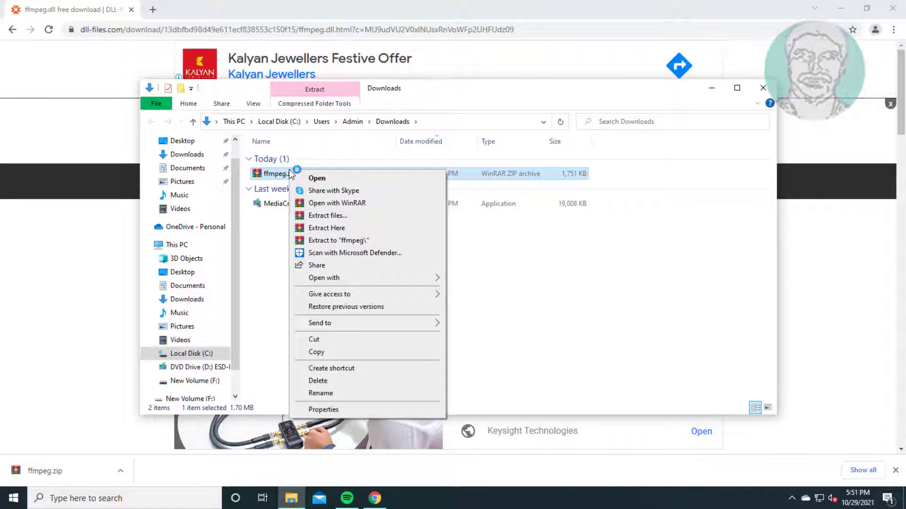
{"action": "left_click", "coordinate": [343, 240]}
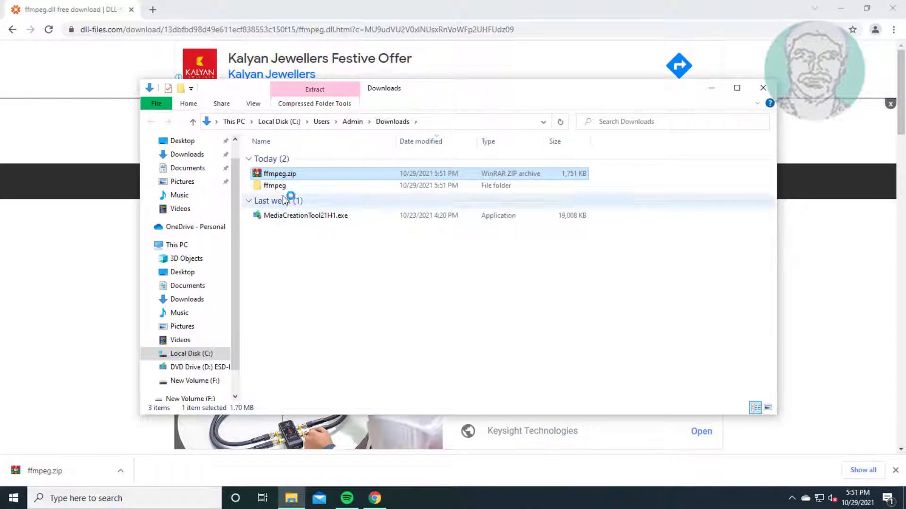
{"action": "double_click", "coordinate": [278, 186]}
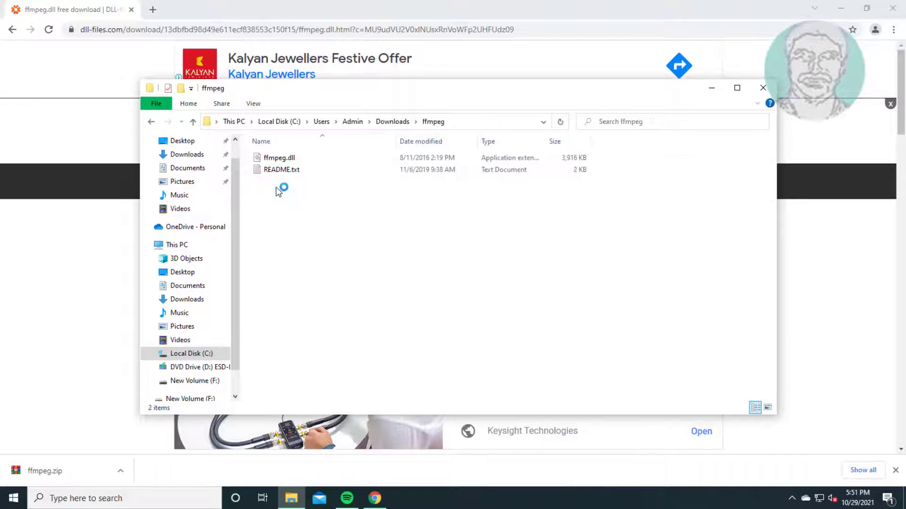
Copy the extracted ffmpeg.dll and minimize File Explorer.
{"action": "left_click", "coordinate": [293, 159]}
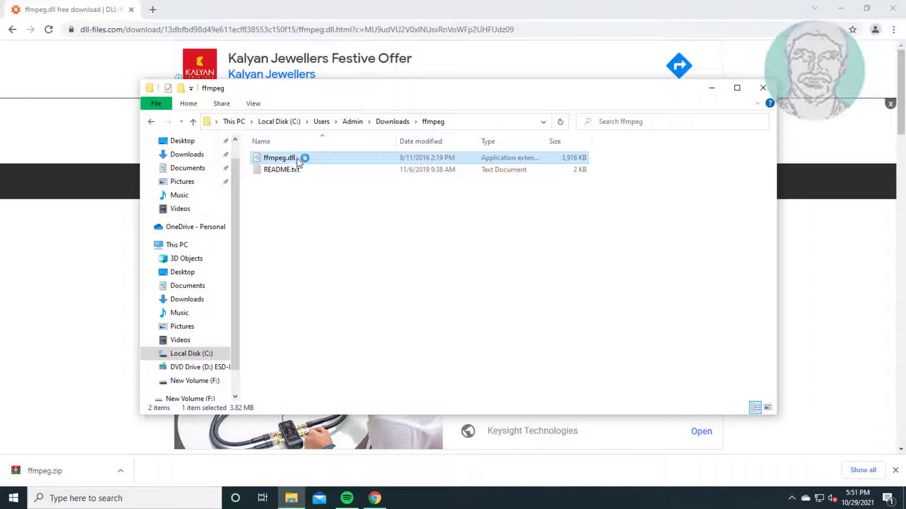
{"action": "right_click", "coordinate": [296, 157]}
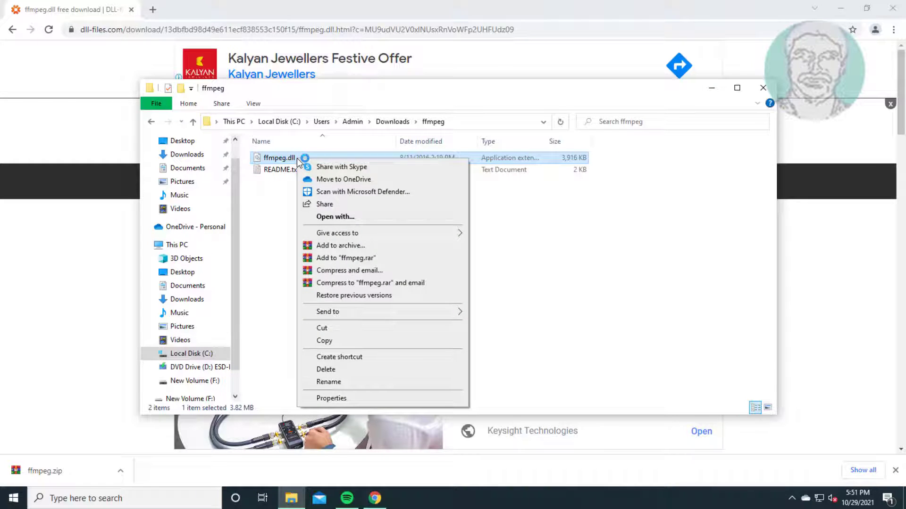
{"action": "left_click", "coordinate": [343, 341]}
{"action": "left_click", "coordinate": [711, 88]}
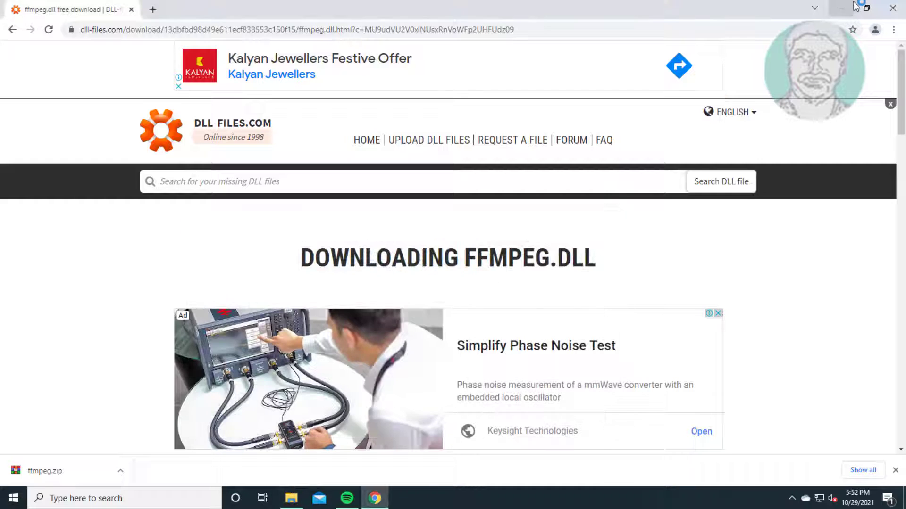
From the desktop, open the Run dialog and run %localappdata%.
{"action": "left_click", "coordinate": [844, 7]}
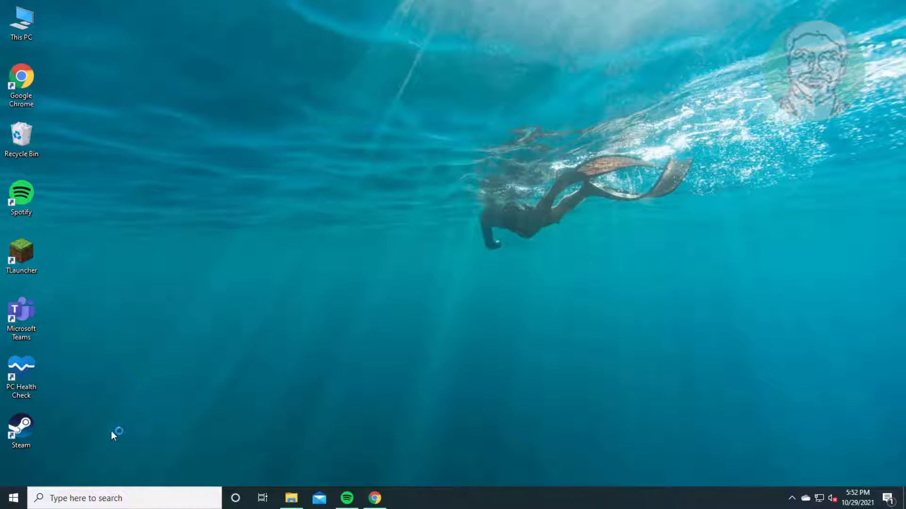
{"action": "right_click", "coordinate": [13, 499]}
{"action": "left_click", "coordinate": [41, 439]}
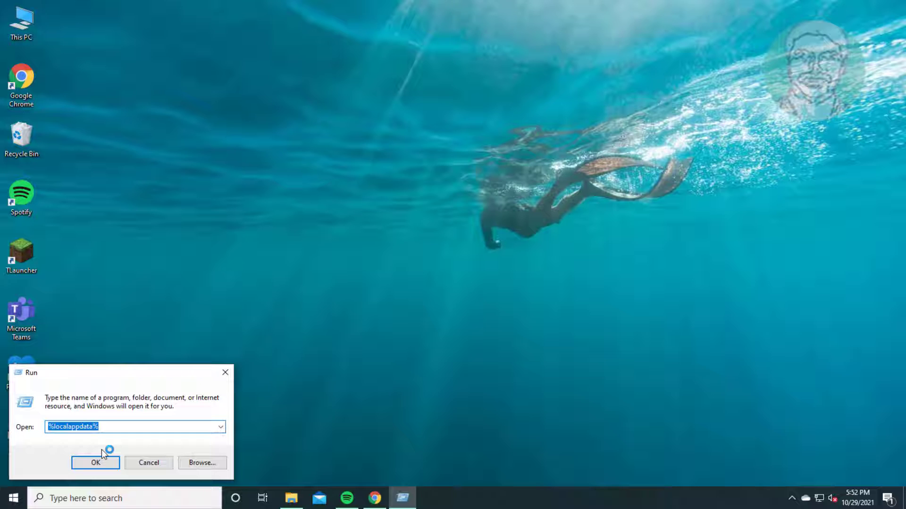
{"action": "type", "text": "%local"}
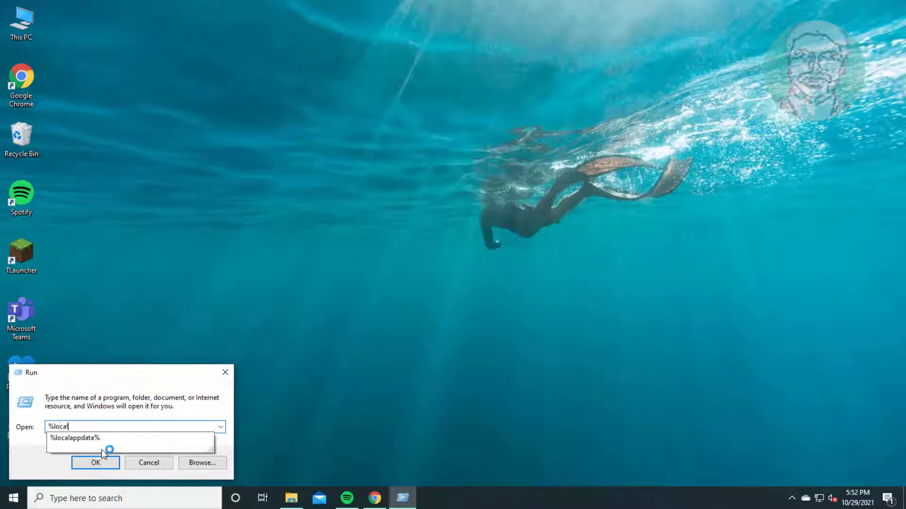
{"action": "type", "text": "appdata%"}
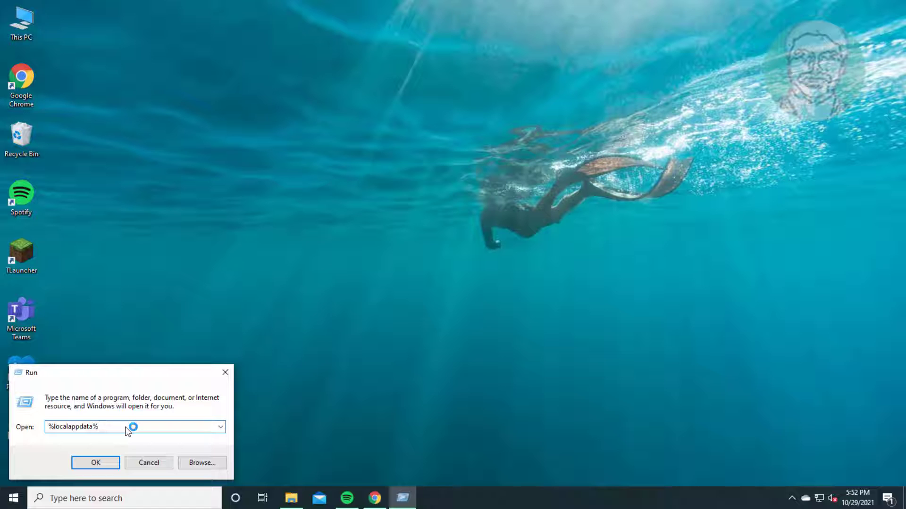
{"action": "left_click", "coordinate": [94, 463]}
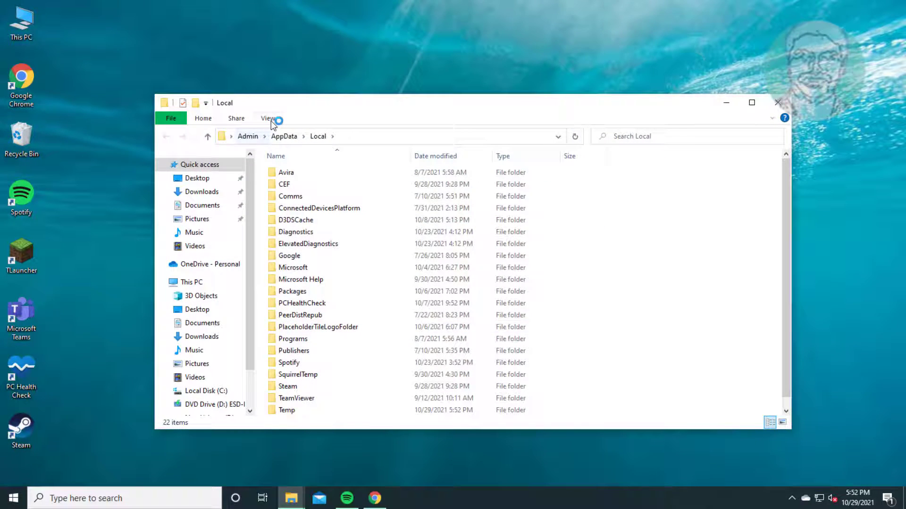
Show hidden items and navigate to AppData\Local\Microsoft\Teams\current.
{"action": "left_click", "coordinate": [268, 119]}
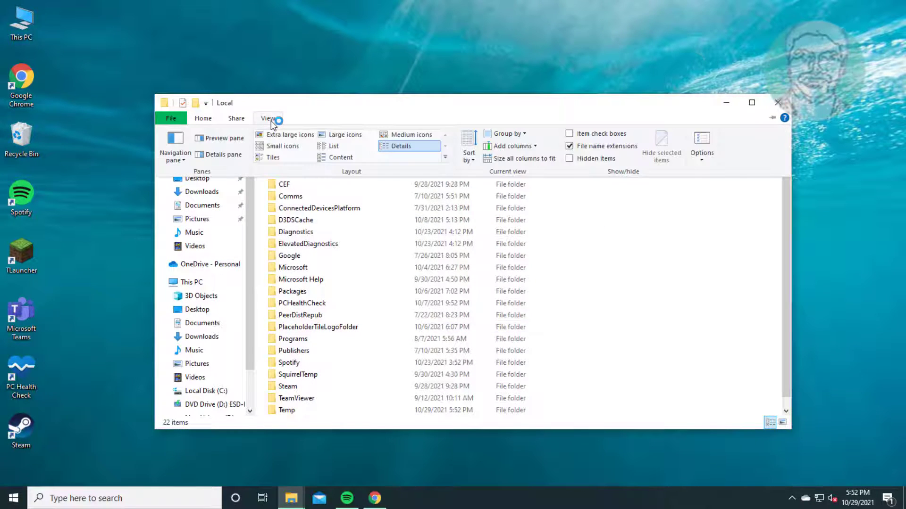
{"action": "left_click", "coordinate": [571, 160]}
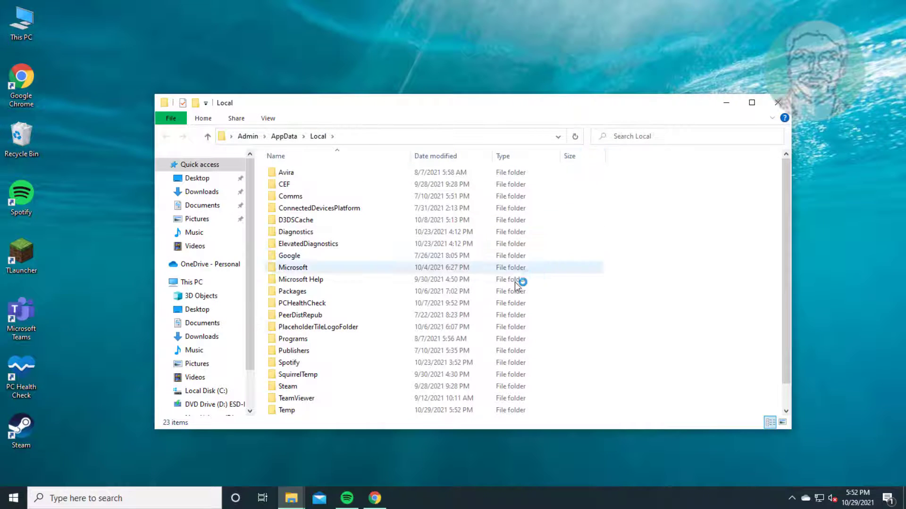
{"action": "left_click", "coordinate": [318, 269]}
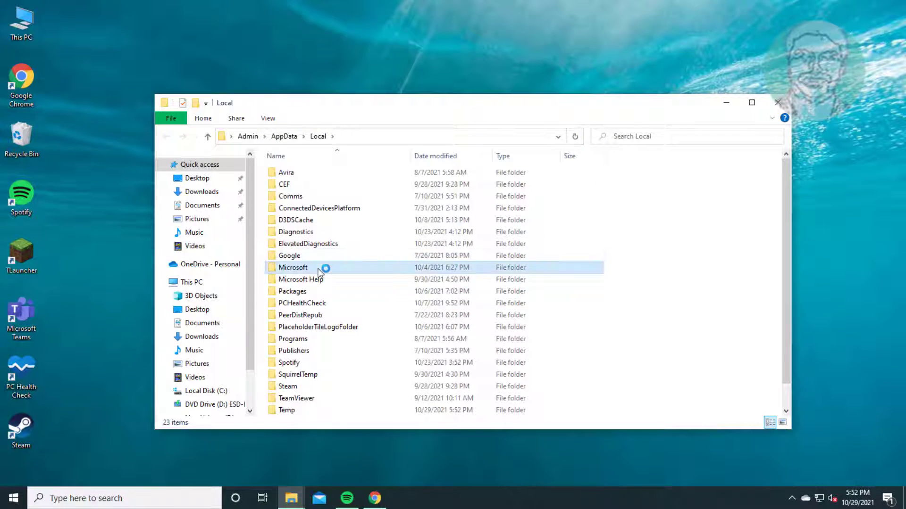
{"action": "double_click", "coordinate": [319, 269]}
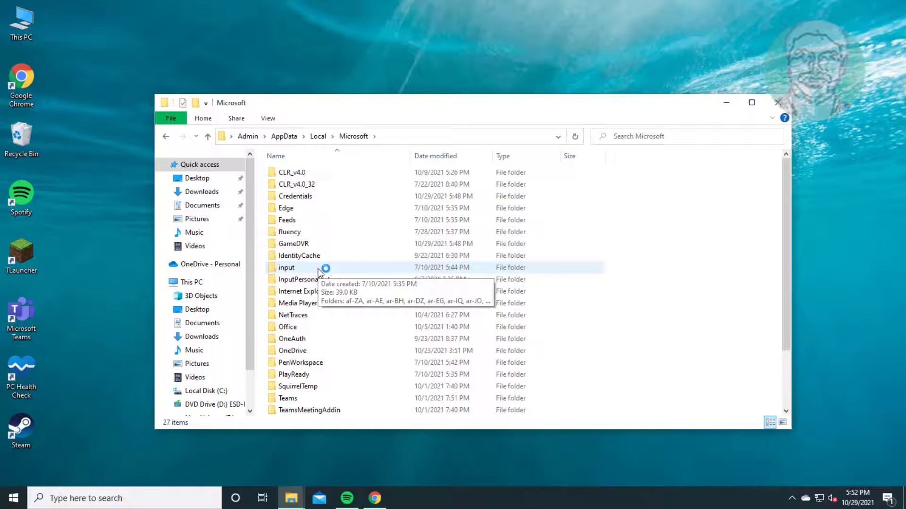
{"action": "scroll", "coordinate": [324, 268], "scroll_direction": "down", "scroll_amount": 1}
{"action": "left_click", "coordinate": [289, 374]}
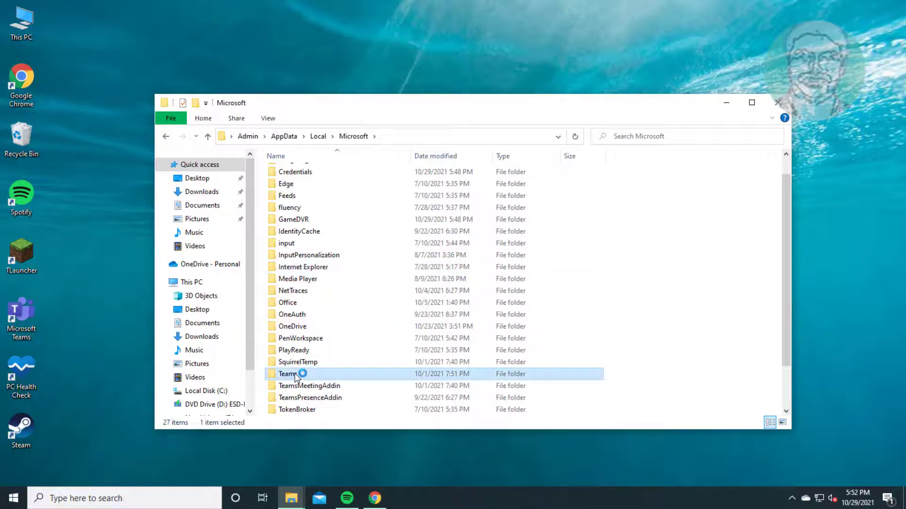
{"action": "double_click", "coordinate": [288, 374]}
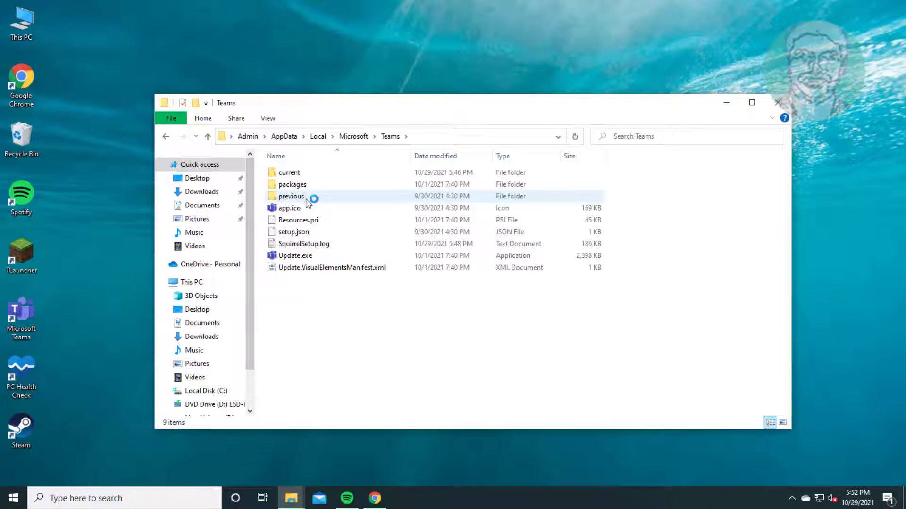
{"action": "mouse_move", "coordinate": [309, 202]}
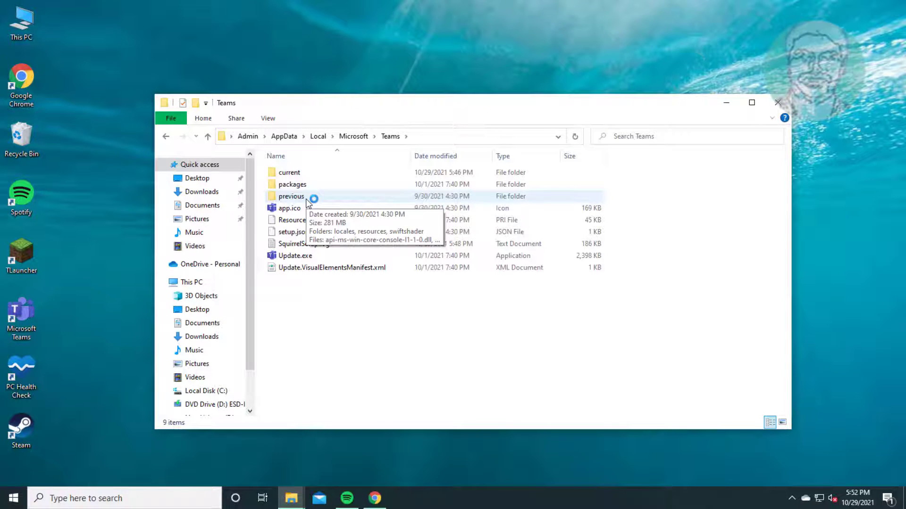
{"action": "double_click", "coordinate": [305, 174]}
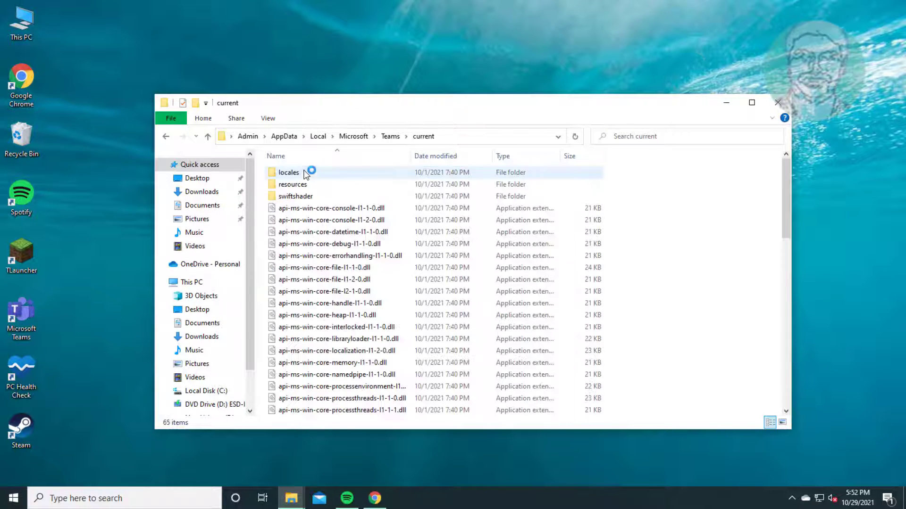
Paste ffmpeg.dll into the Teams current folder, move to the previous folder, and close Explorer.
{"action": "right_click", "coordinate": [671, 253]}
{"action": "left_click", "coordinate": [709, 333]}
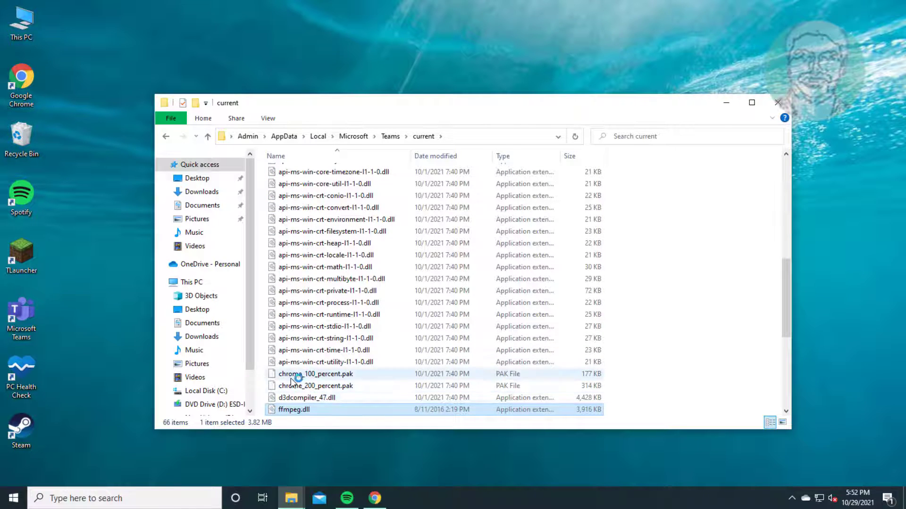
{"action": "left_click", "coordinate": [406, 137]}
{"action": "left_click", "coordinate": [420, 161]}
{"action": "left_click", "coordinate": [777, 103]}
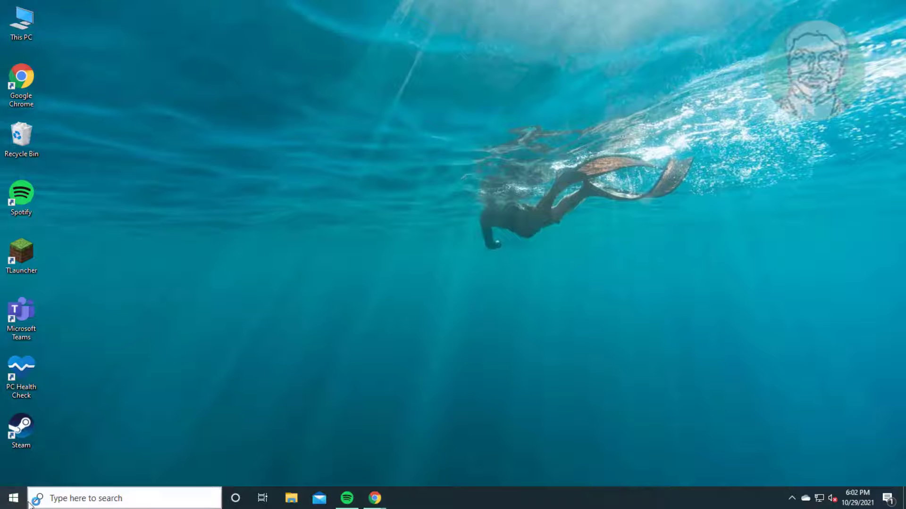
Open the Windows search panel from the taskbar.
{"action": "left_click", "coordinate": [94, 501]}
Search for 'control panel' and launch Control Panel from the results.
{"action": "type", "text": "on"}
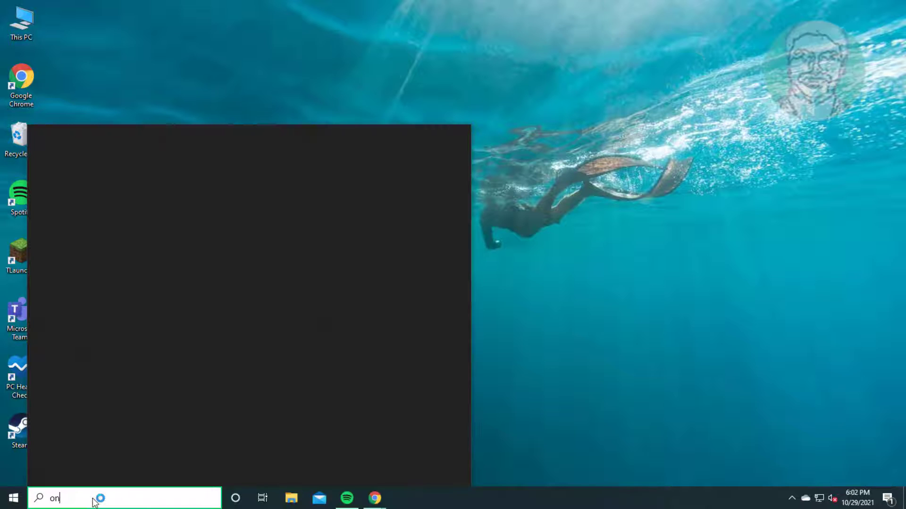
{"action": "key", "text": "BackSpace"}
{"action": "key", "text": "BackSpace"}
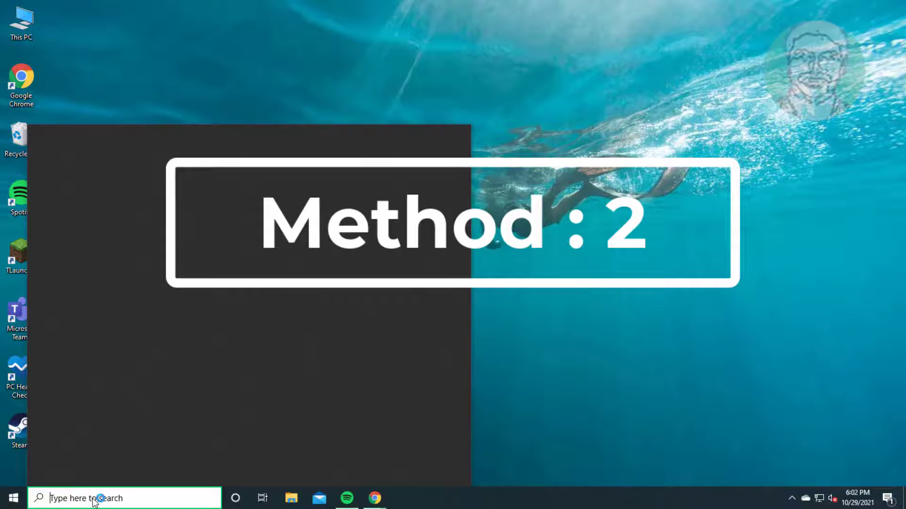
{"action": "type", "text": "control"}
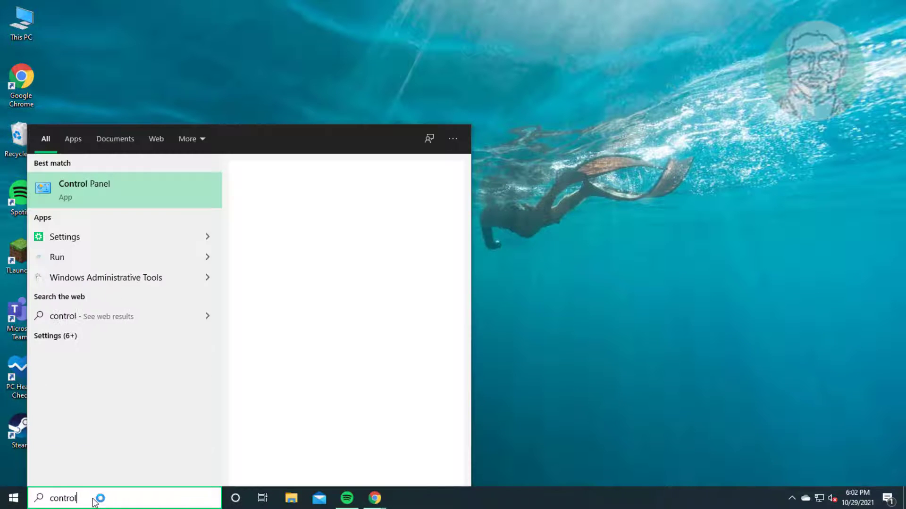
{"action": "type", "text": " panel"}
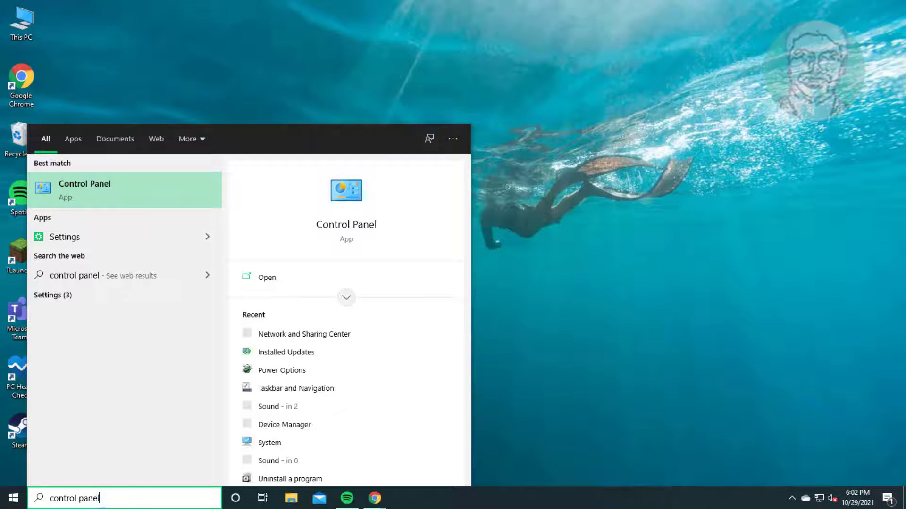
{"action": "left_click", "coordinate": [100, 188]}
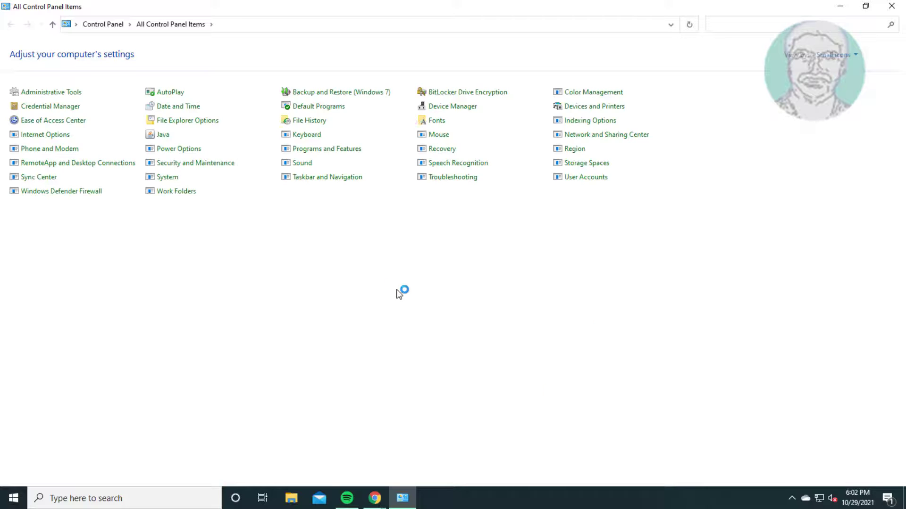
Review the installed programs in Programs and Features, then close the window.
{"action": "left_click", "coordinate": [344, 149]}
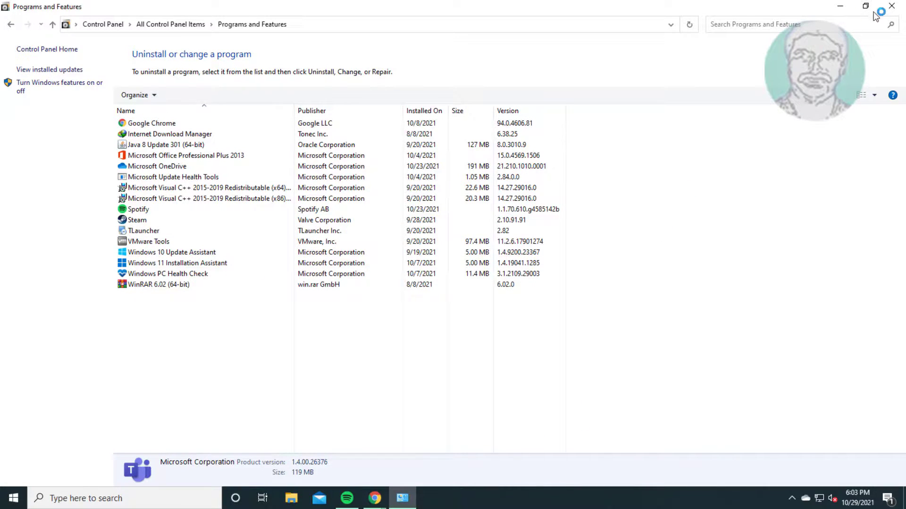
{"action": "left_click", "coordinate": [892, 6]}
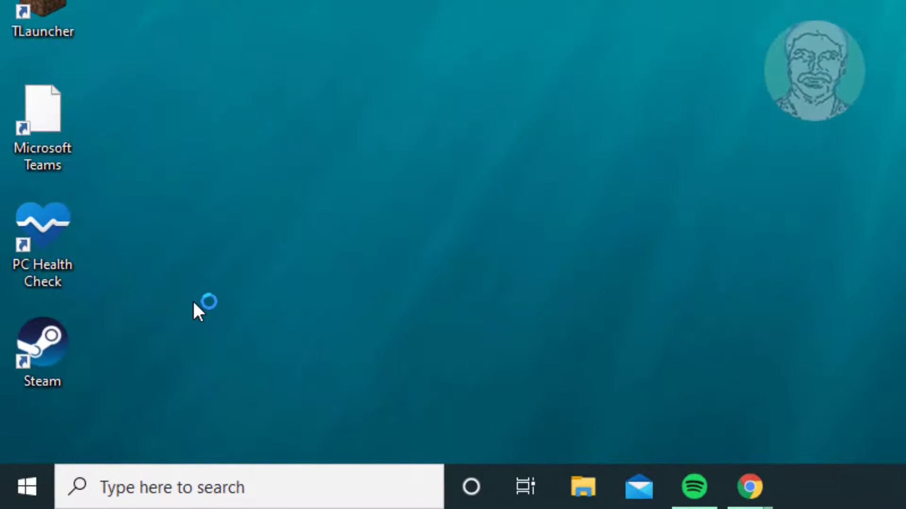
Open the %appdata% Roaming folder through Run and show hidden files and folders.
{"action": "right_click", "coordinate": [29, 478]}
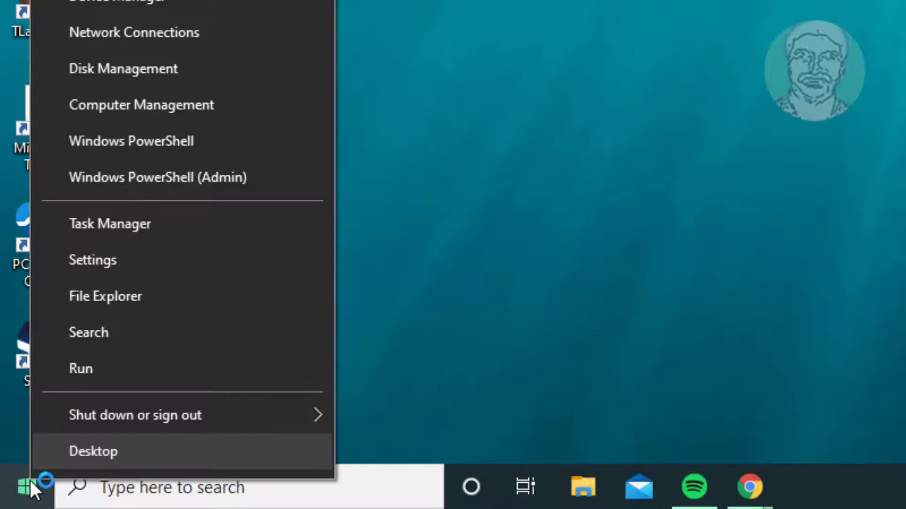
{"action": "left_click", "coordinate": [75, 372]}
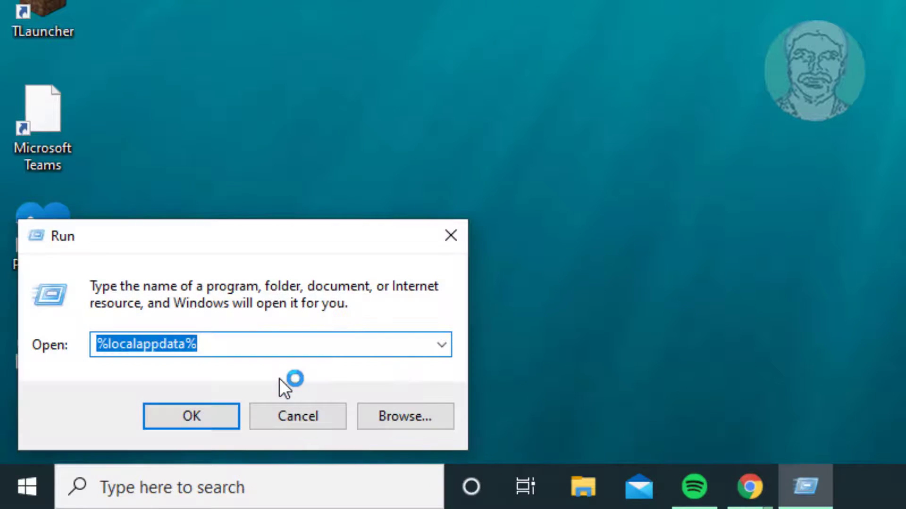
{"action": "type", "text": "%app"}
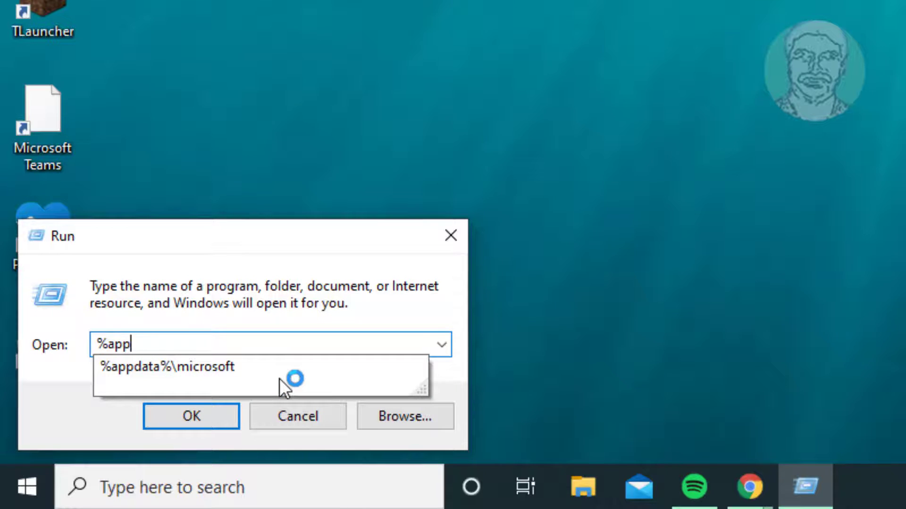
{"action": "type", "text": "data%"}
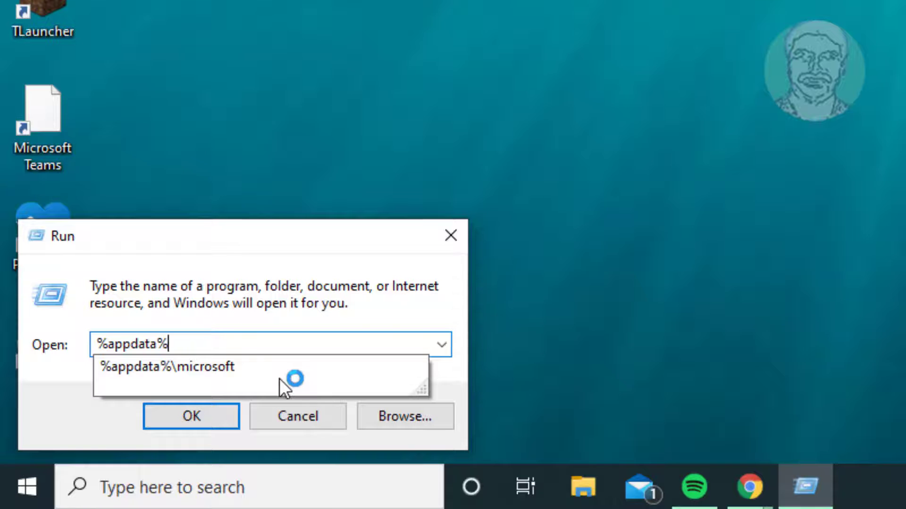
{"action": "left_click", "coordinate": [156, 432]}
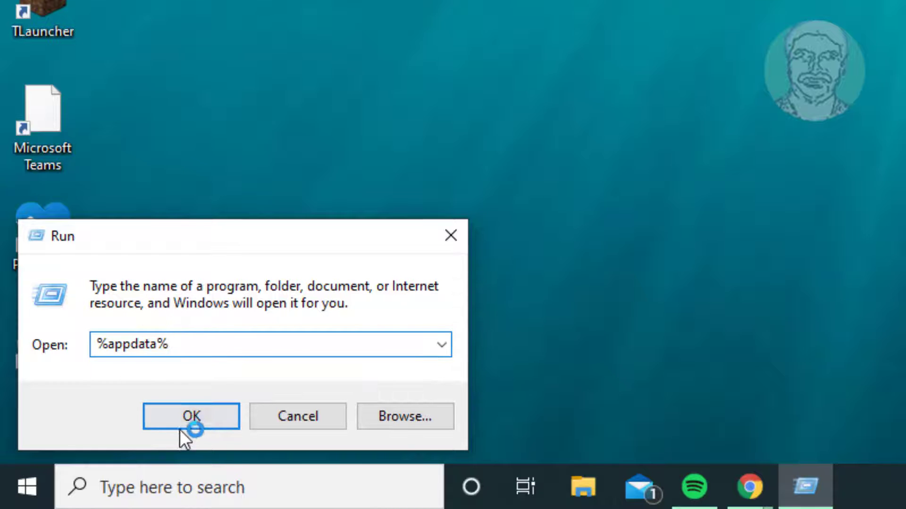
{"action": "left_click", "coordinate": [188, 418]}
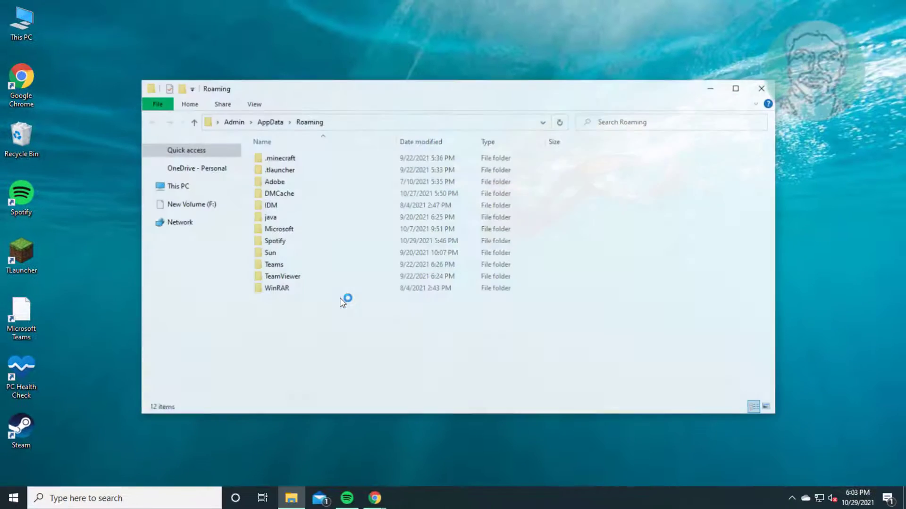
{"action": "left_click", "coordinate": [254, 104]}
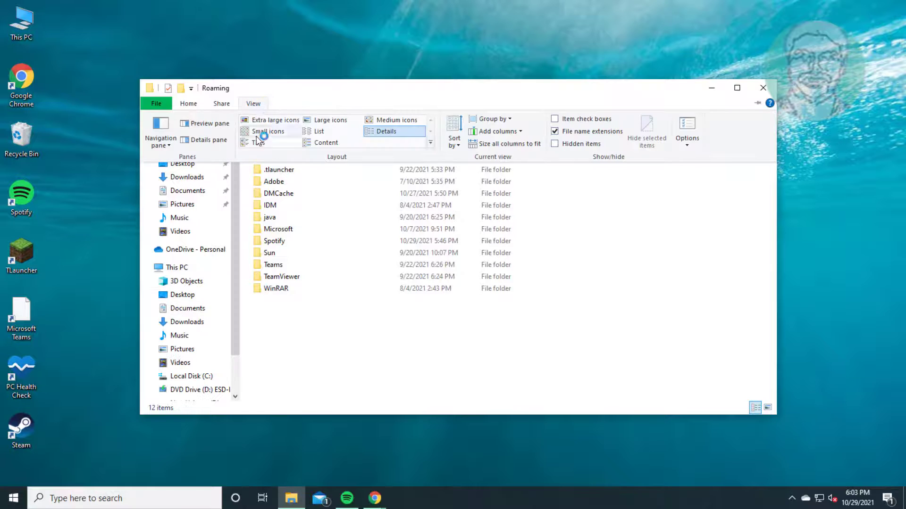
{"action": "left_click", "coordinate": [560, 143]}
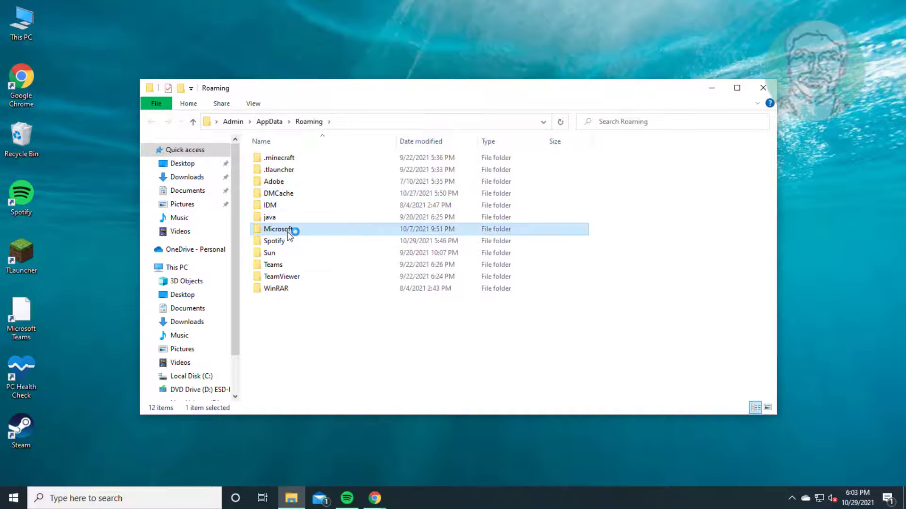
Delete the Teams folder inside Roaming\Microsoft.
{"action": "double_click", "coordinate": [287, 230]}
{"action": "key", "text": "t"}
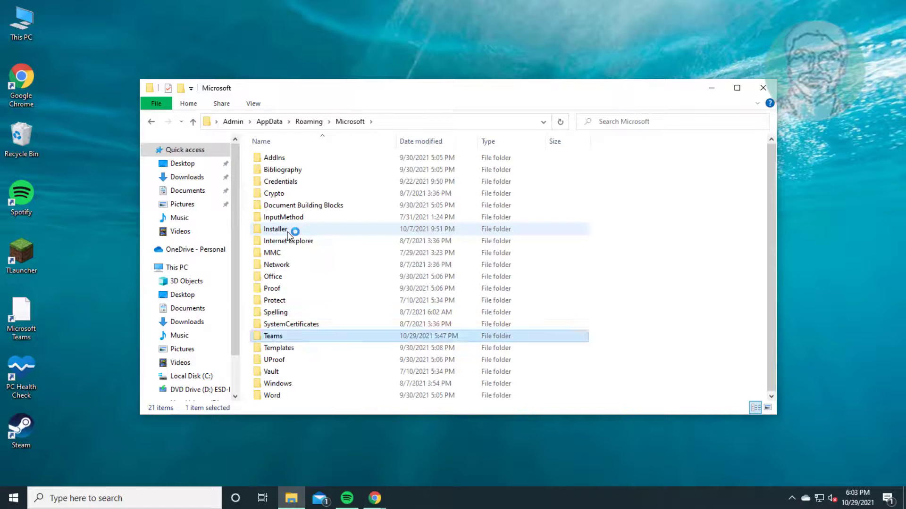
{"action": "right_click", "coordinate": [284, 338]}
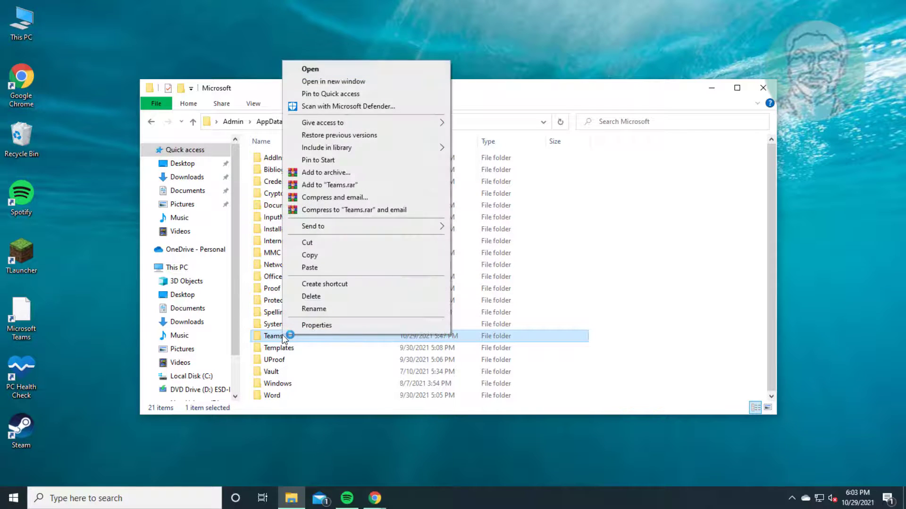
{"action": "left_click", "coordinate": [319, 297]}
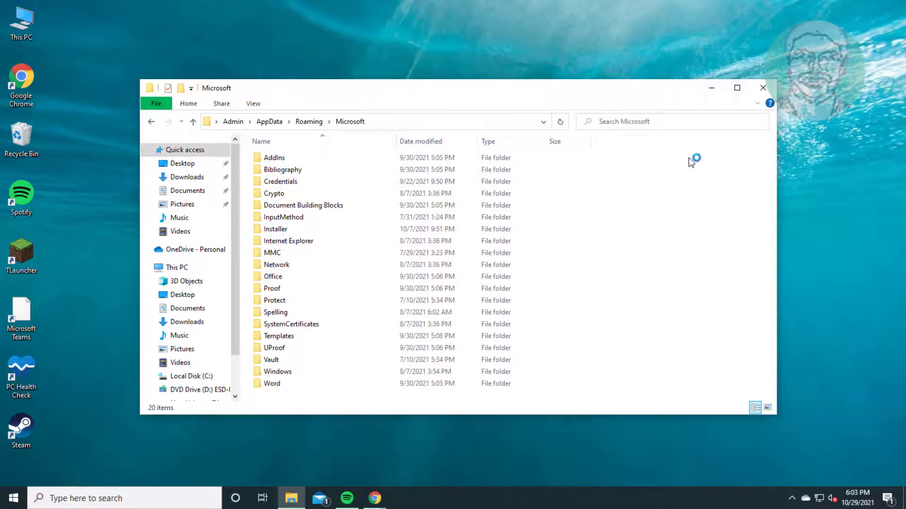
Close the Roaming window and open the %localappdata% folder through Run.
{"action": "left_click", "coordinate": [763, 88]}
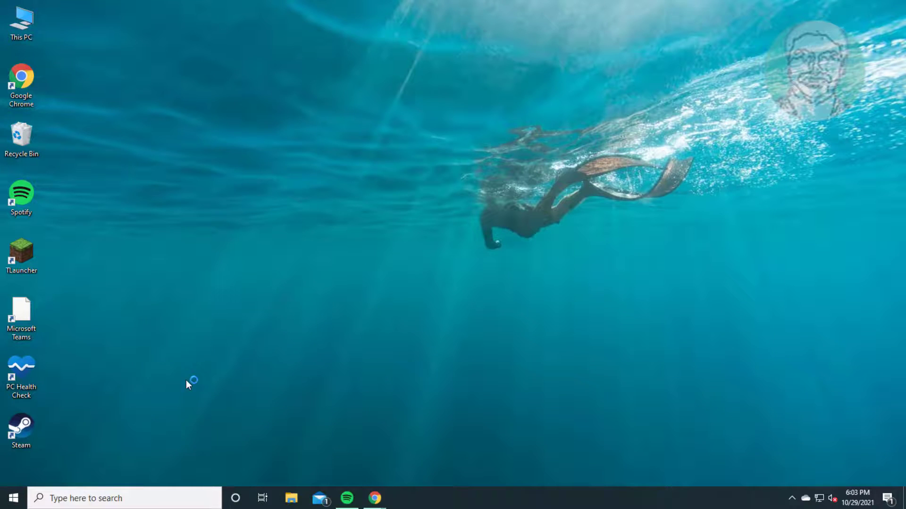
{"action": "right_click", "coordinate": [18, 496]}
{"action": "left_click", "coordinate": [45, 442]}
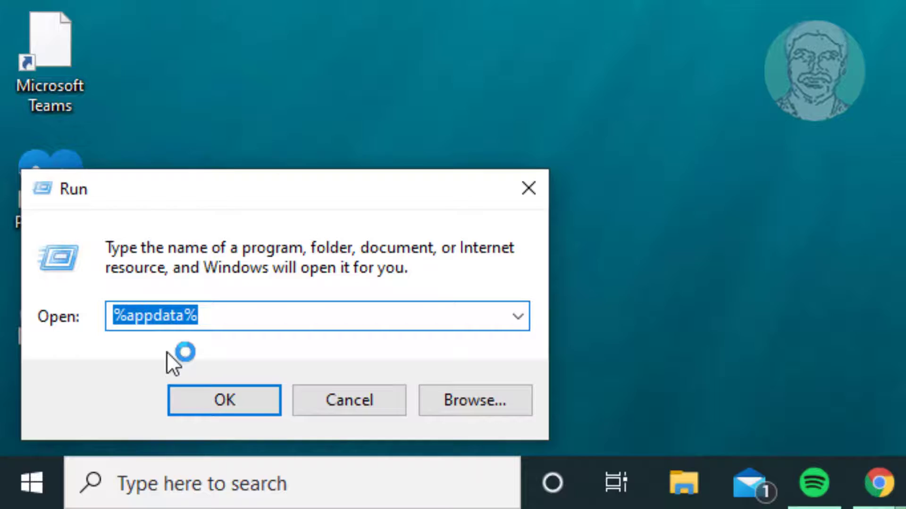
{"action": "type", "text": "%"}
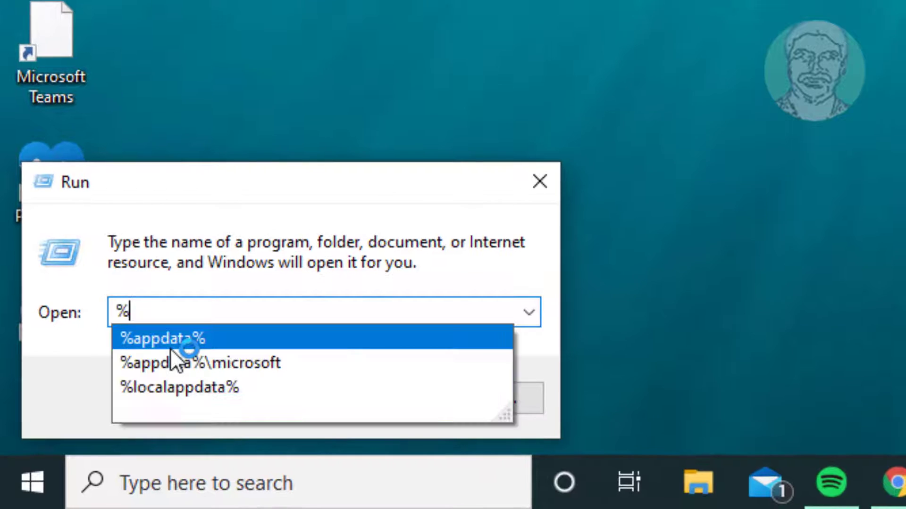
{"action": "type", "text": "local"}
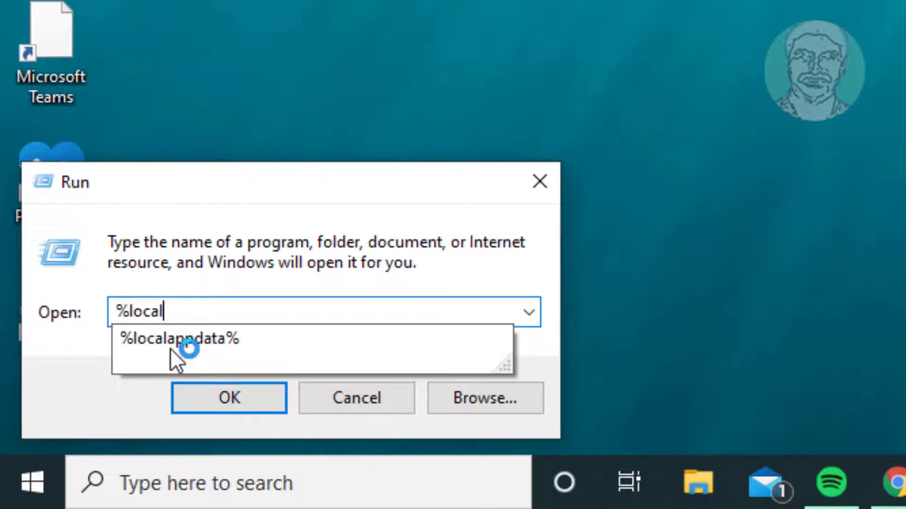
{"action": "type", "text": "appdata"}
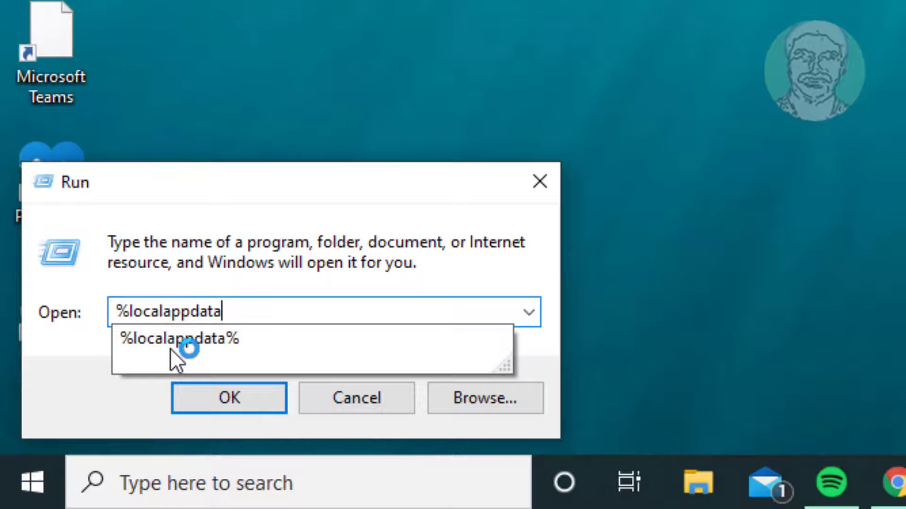
{"action": "left_click", "coordinate": [170, 348]}
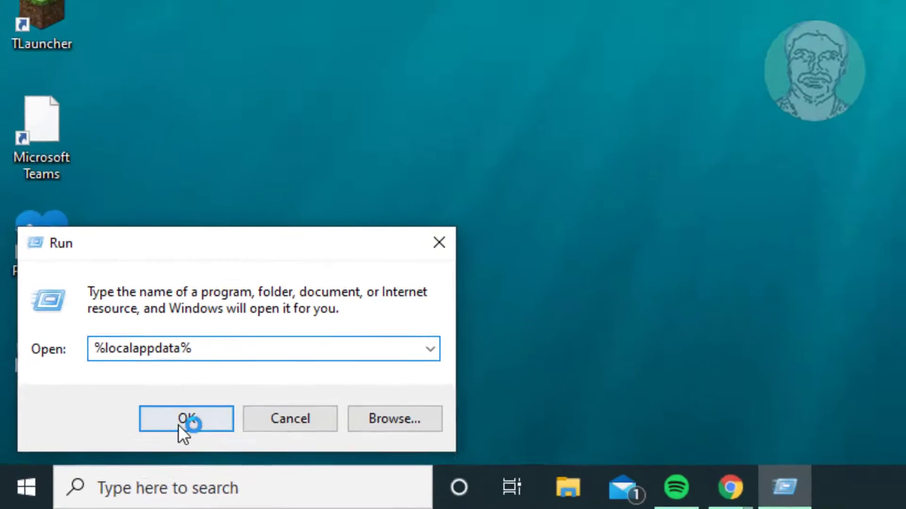
{"action": "left_click", "coordinate": [185, 419]}
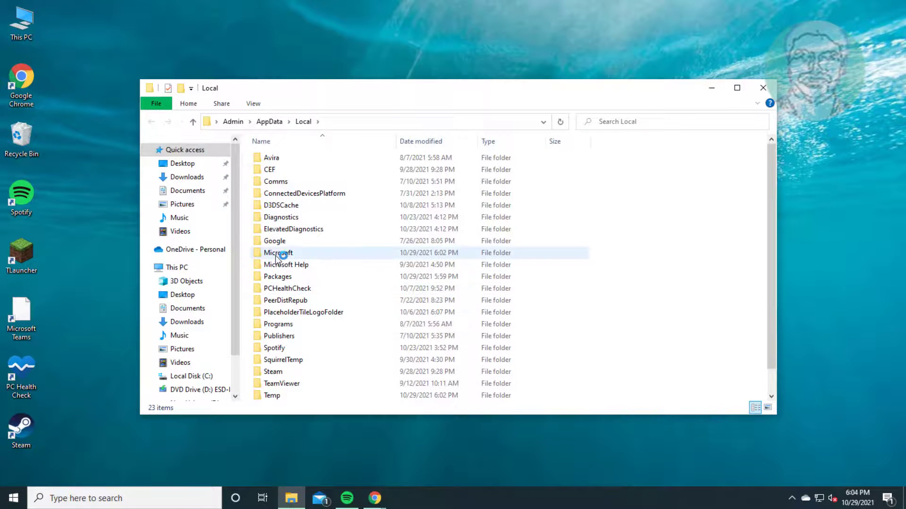
Delete the Teams folder inside Local\Microsoft and close File Explorer.
{"action": "double_click", "coordinate": [279, 253]}
{"action": "key", "text": "t"}
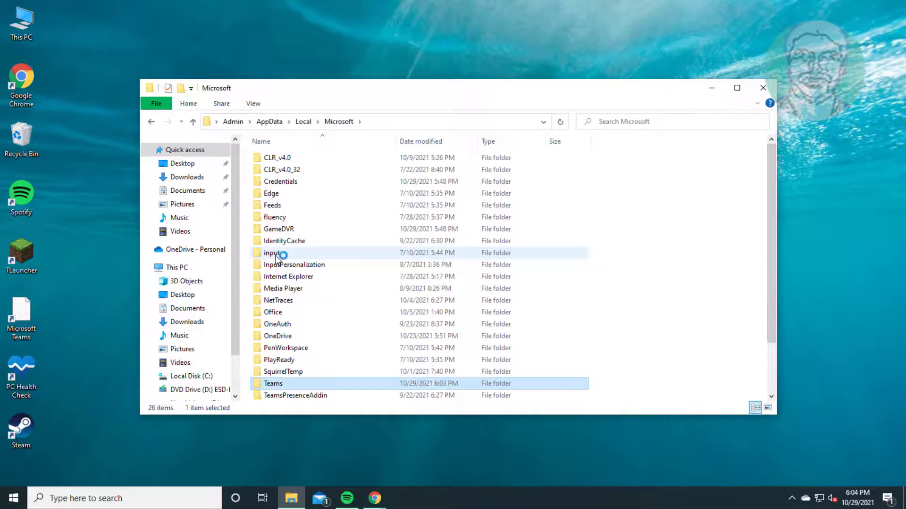
{"action": "right_click", "coordinate": [291, 388]}
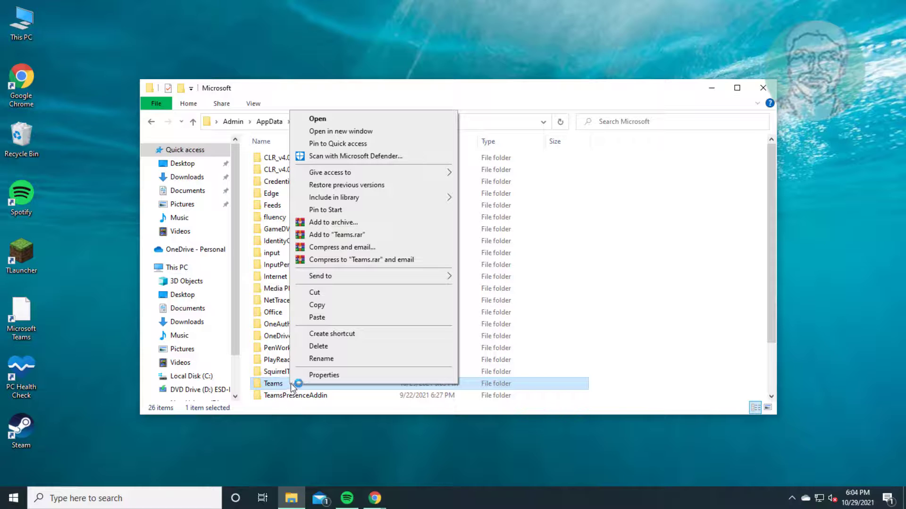
{"action": "left_click", "coordinate": [341, 346]}
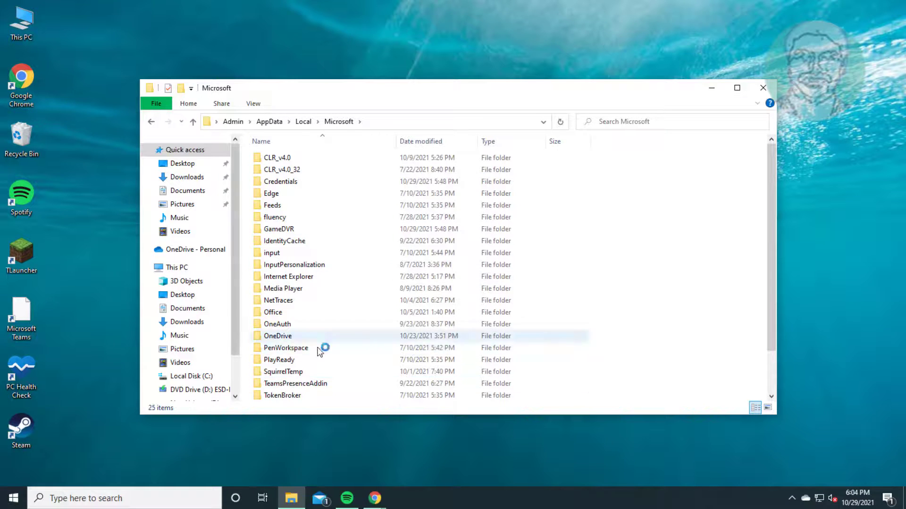
{"action": "left_click", "coordinate": [763, 88]}
In a maximised Chrome window, search 'teams' and open Microsoft's official Teams site.
{"action": "double_click", "coordinate": [19, 75]}
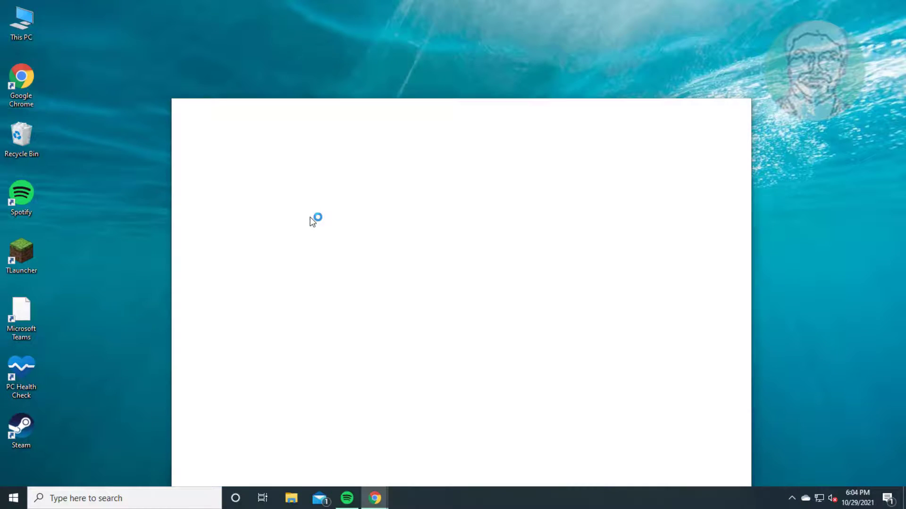
{"action": "left_click", "coordinate": [712, 108]}
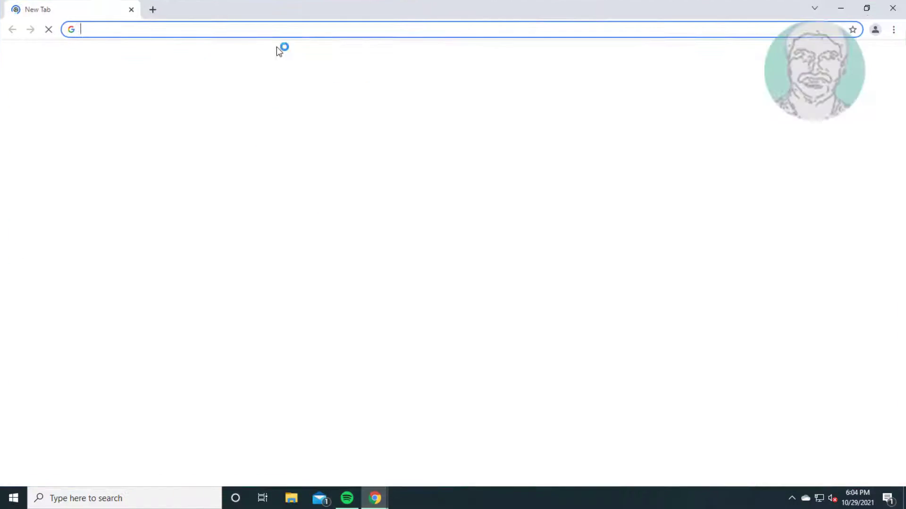
{"action": "type", "text": "teams"}
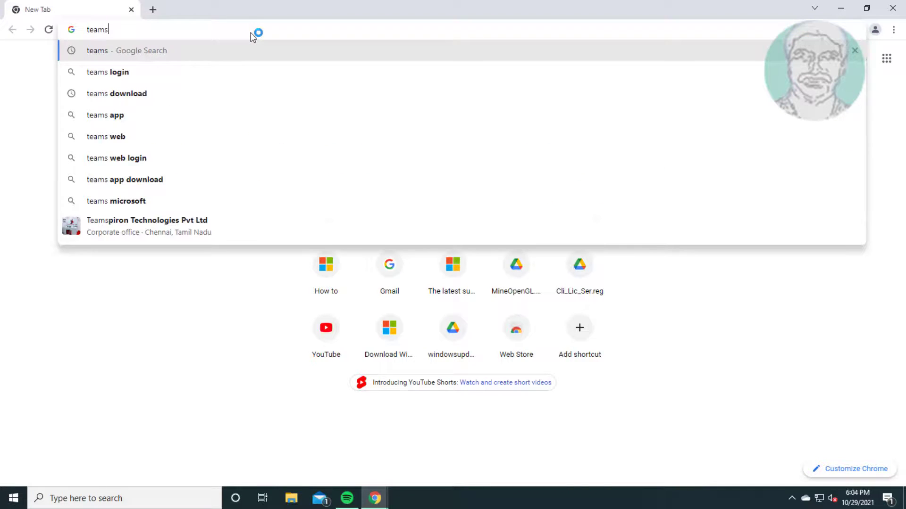
{"action": "key", "text": "Return"}
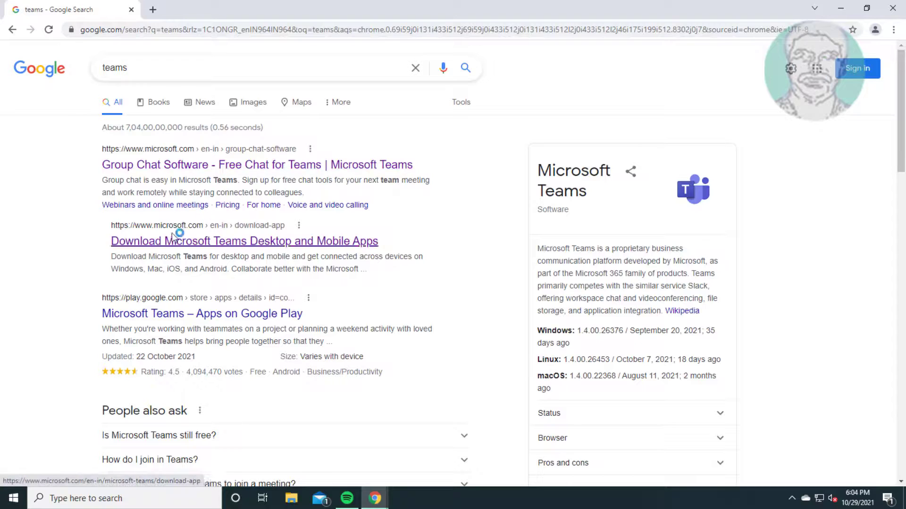
{"action": "left_click", "coordinate": [247, 167]}
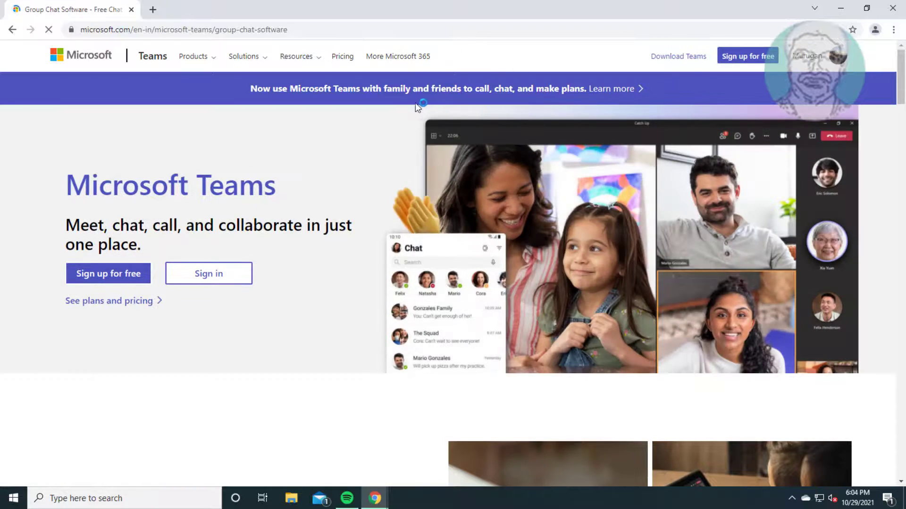
Download the Teams for home desktop installer for Windows 10.
{"action": "left_click", "coordinate": [680, 57]}
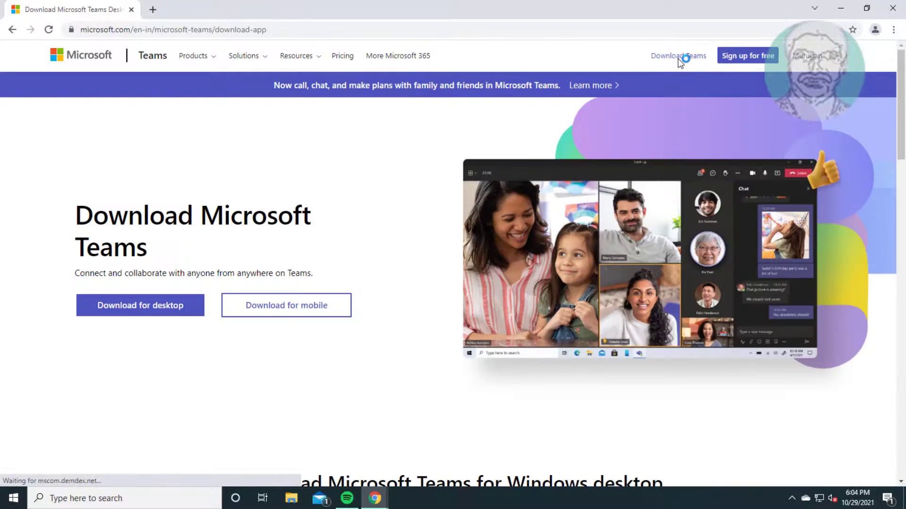
{"action": "left_click", "coordinate": [174, 306]}
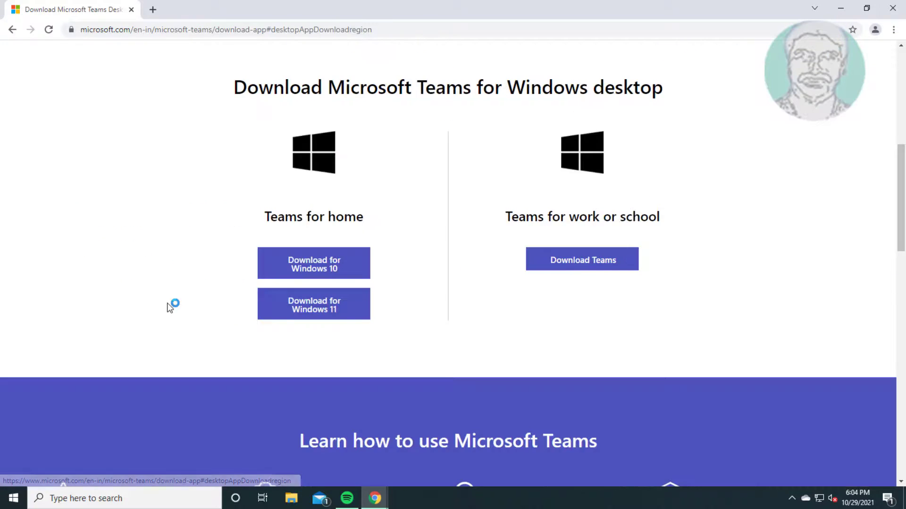
{"action": "left_click", "coordinate": [341, 269]}
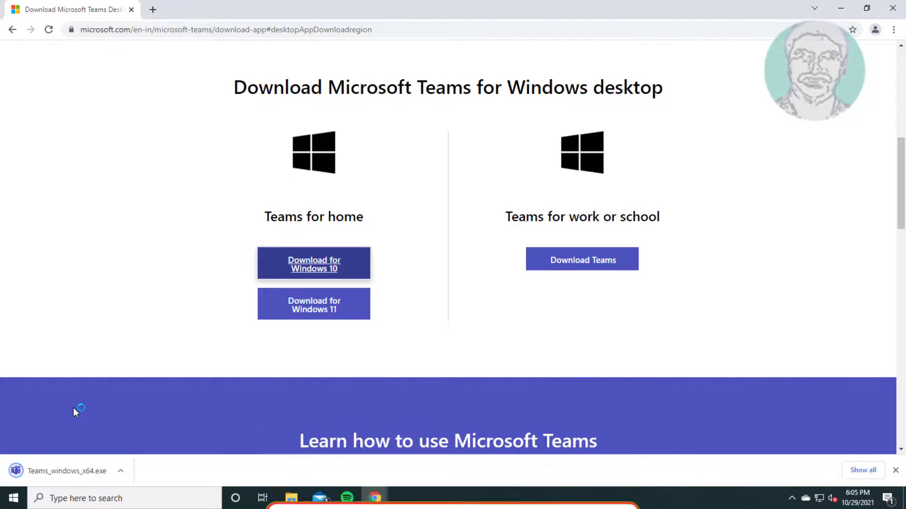
Run Teams_windows_x64.exe, allow it, then continue with the first account and the work account.
{"action": "left_click", "coordinate": [78, 471]}
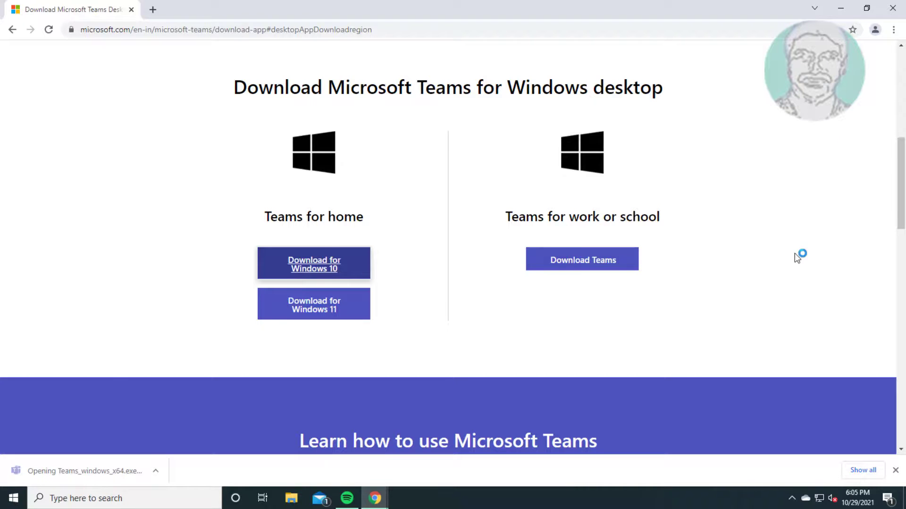
{"action": "left_click", "coordinate": [840, 8]}
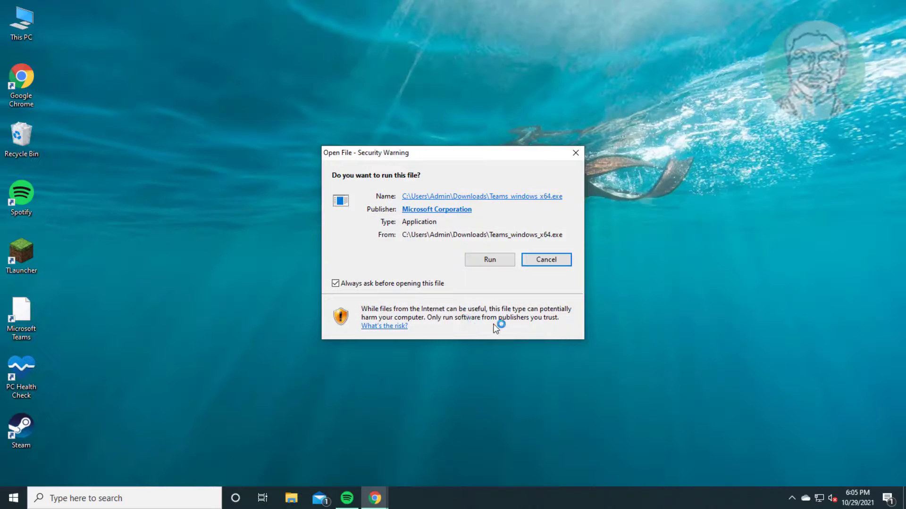
{"action": "left_click", "coordinate": [492, 260]}
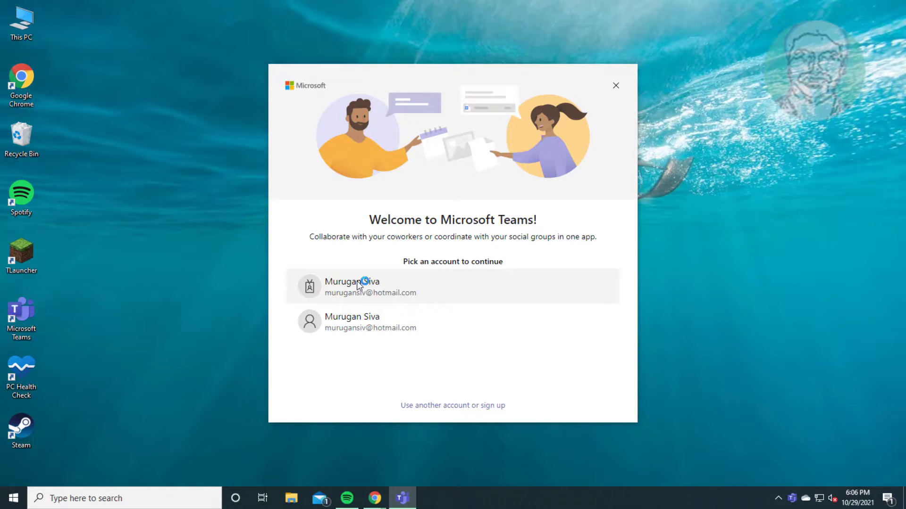
{"action": "left_click", "coordinate": [453, 297]}
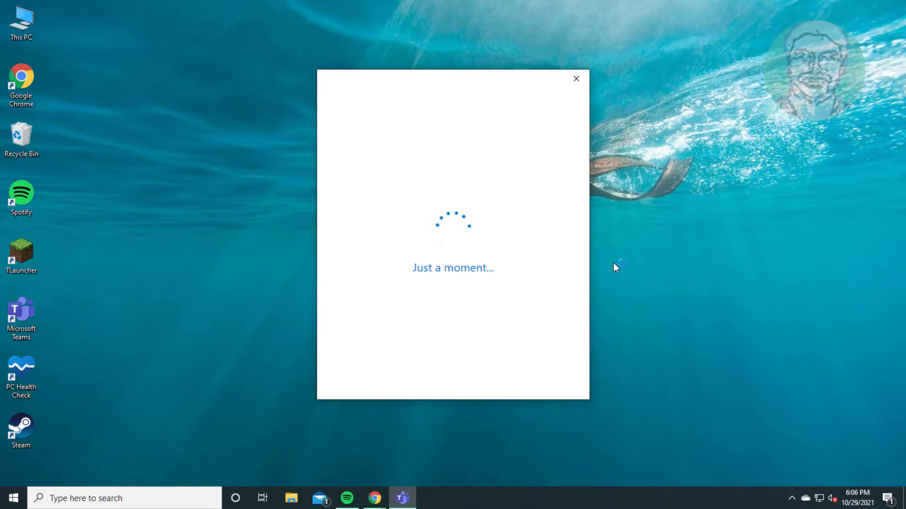
{"action": "left_click", "coordinate": [401, 222]}
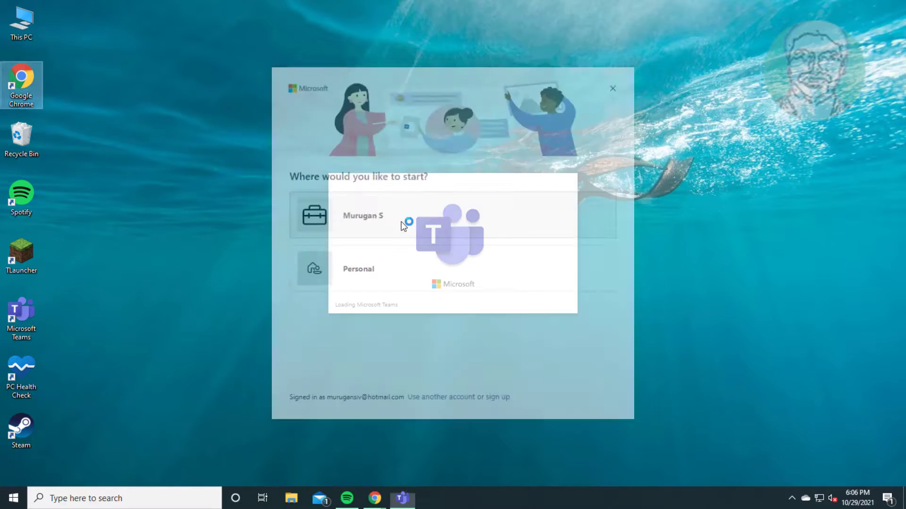